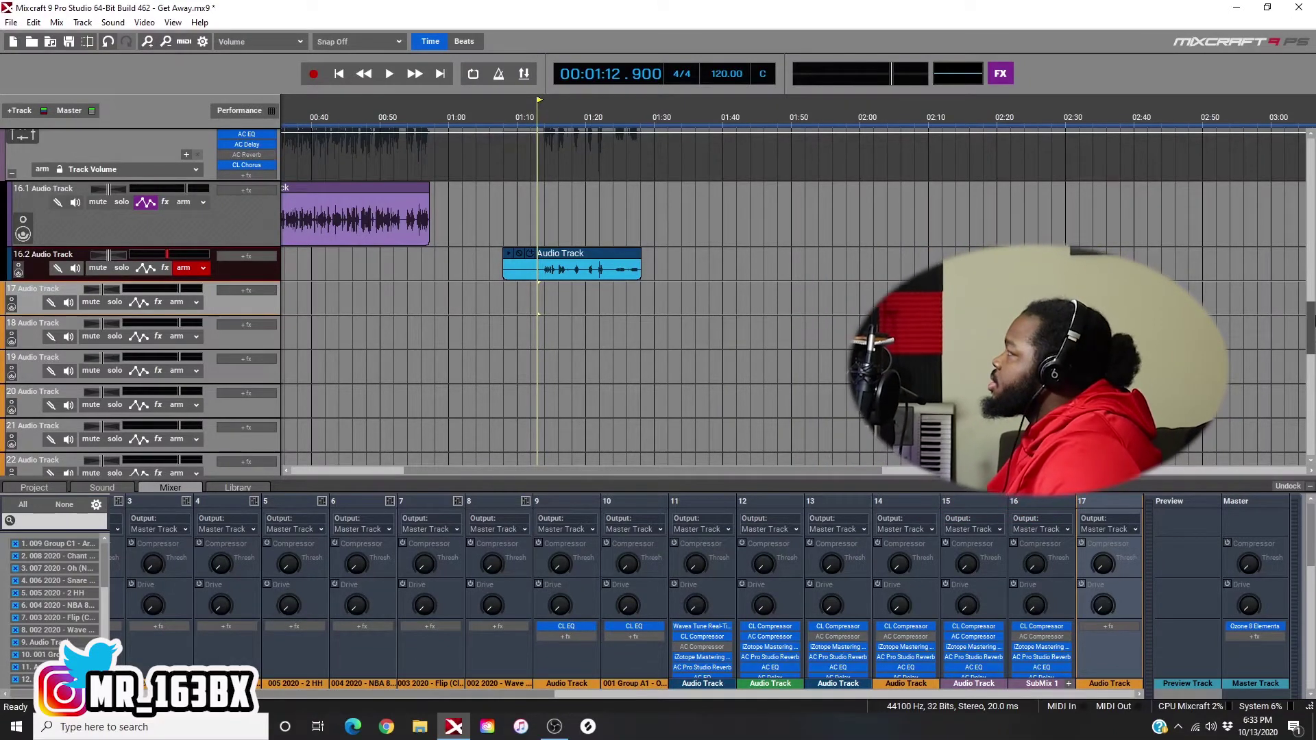
# - Insert a new Output Bus Track at position 11, directly above the audio track
pyautogui.scroll(3, 56, 279)
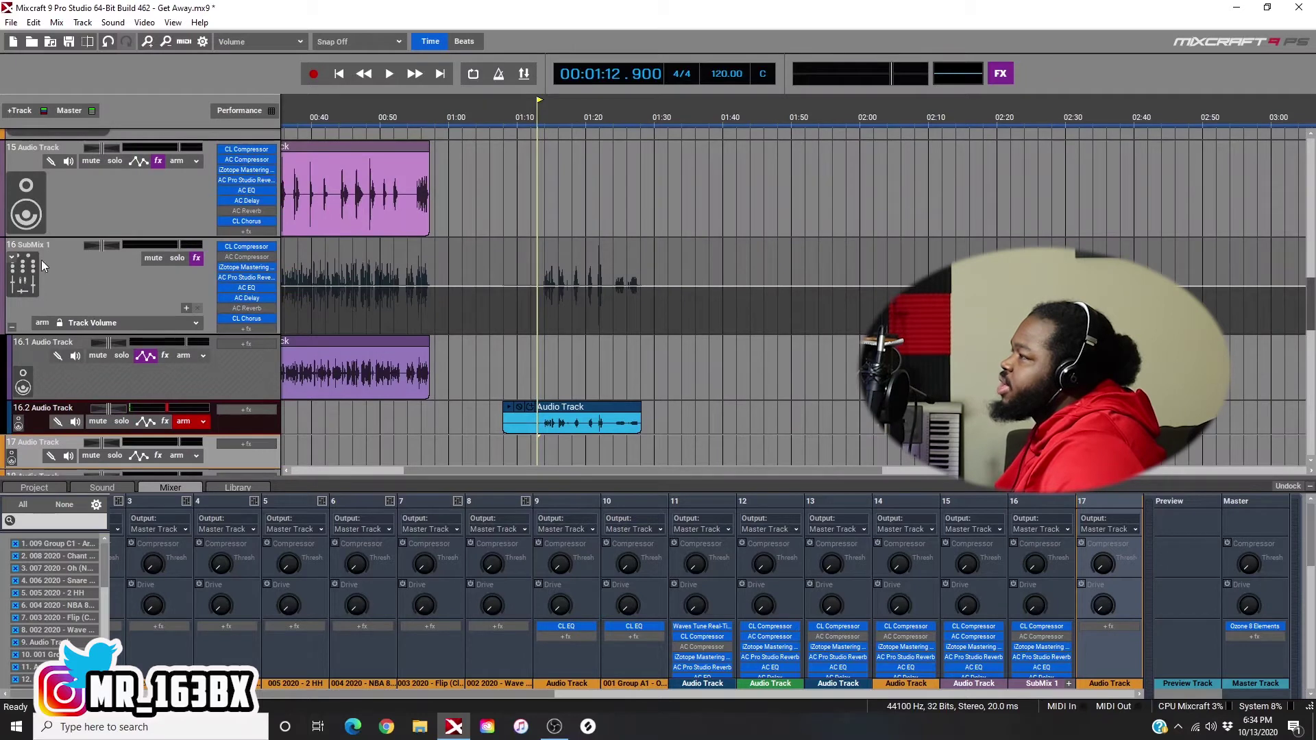
pyautogui.scroll(5, 277, 353)
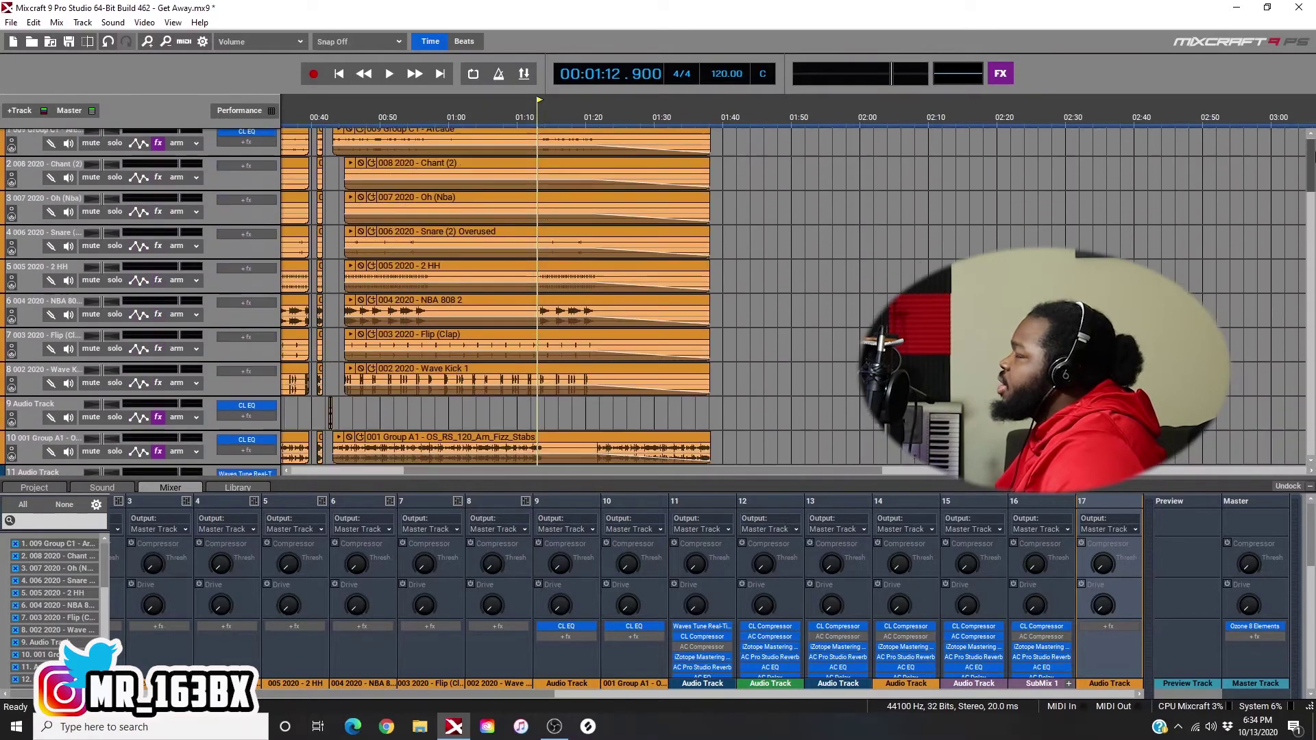
pyautogui.rightClick(114, 259)
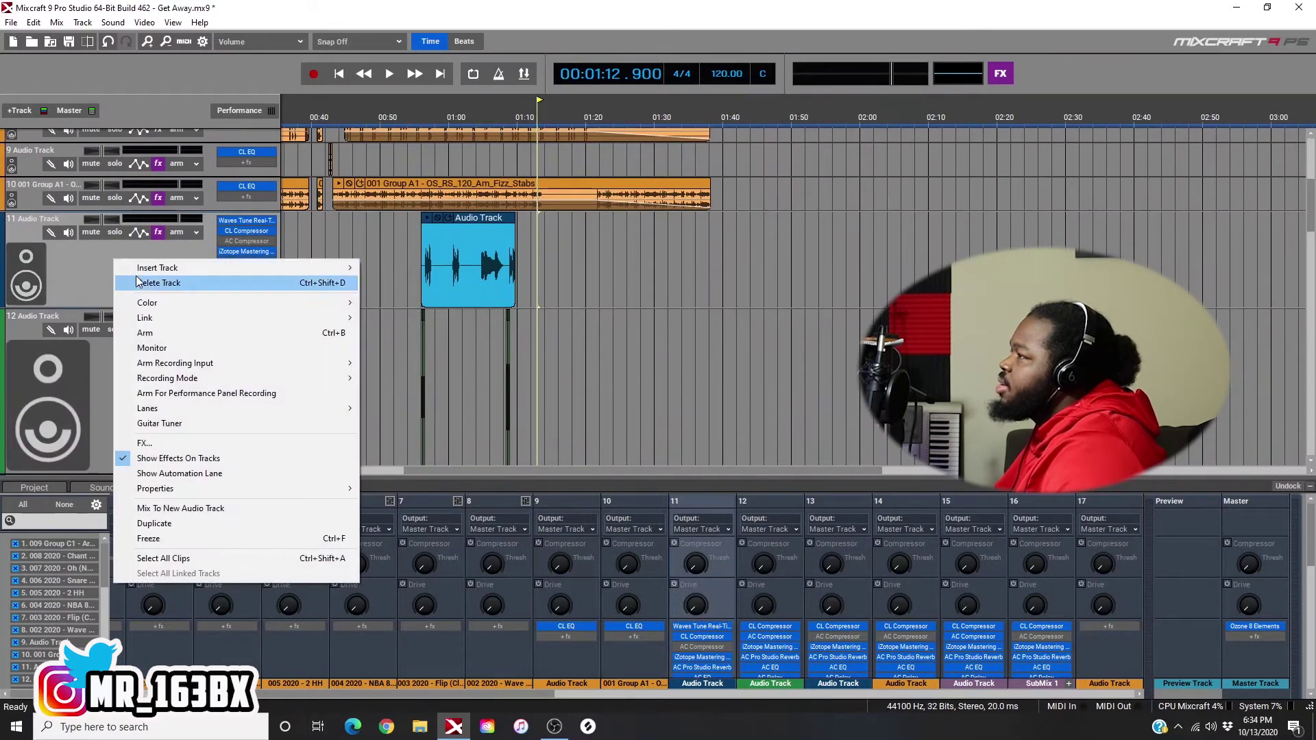
pyautogui.moveTo(252, 266)
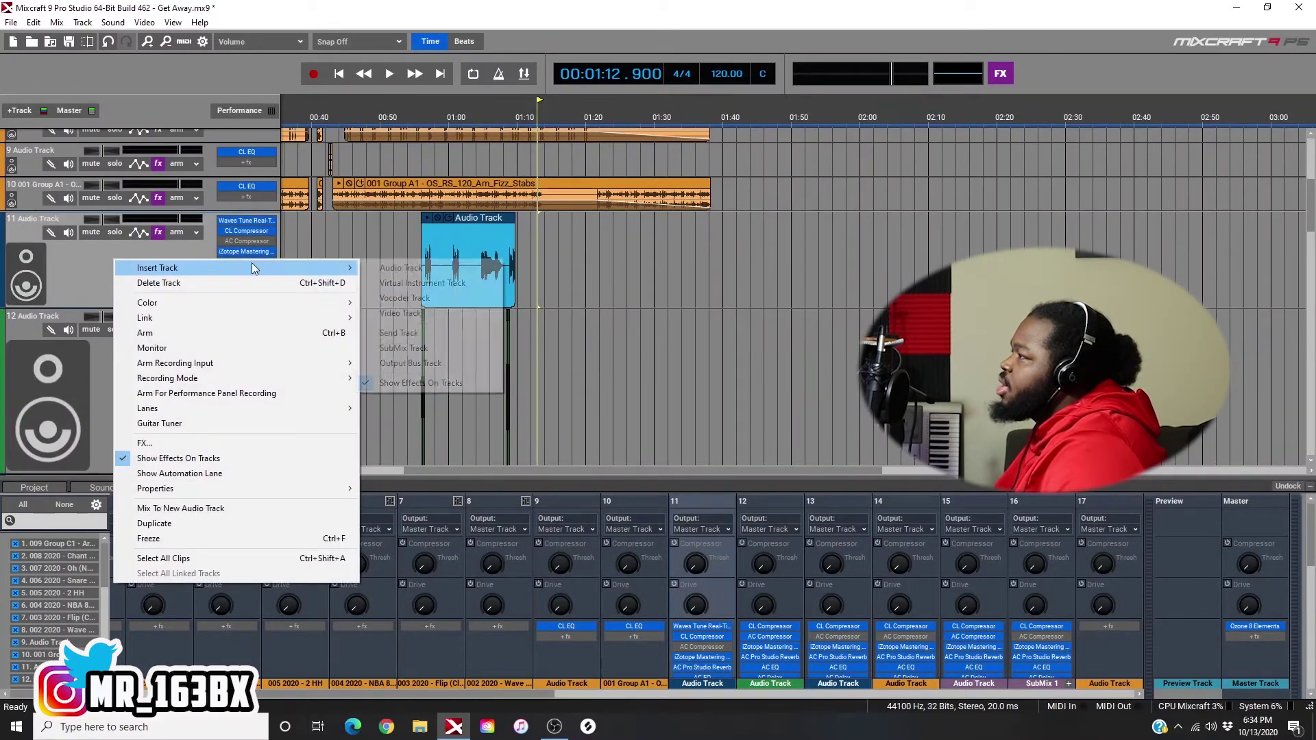
pyautogui.click(431, 364)
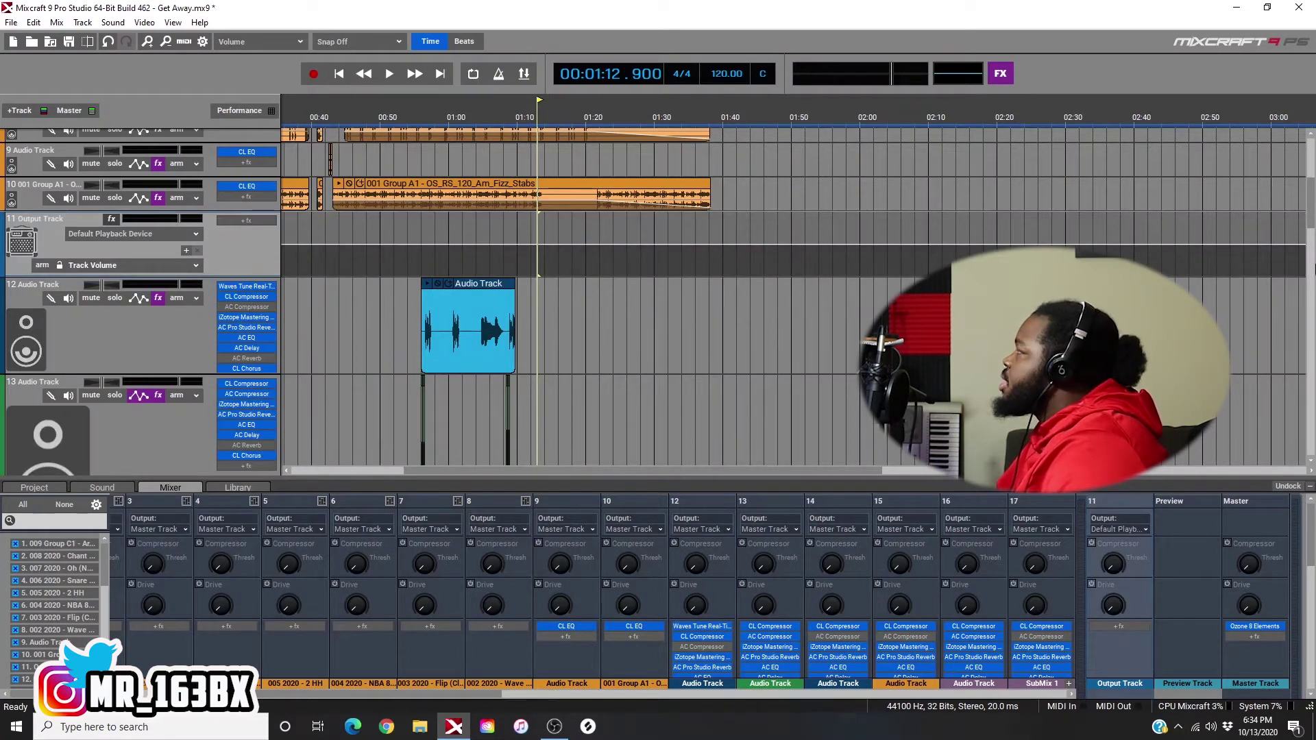
pyautogui.moveTo(1310, 209); pyautogui.dragTo(1310, 190)
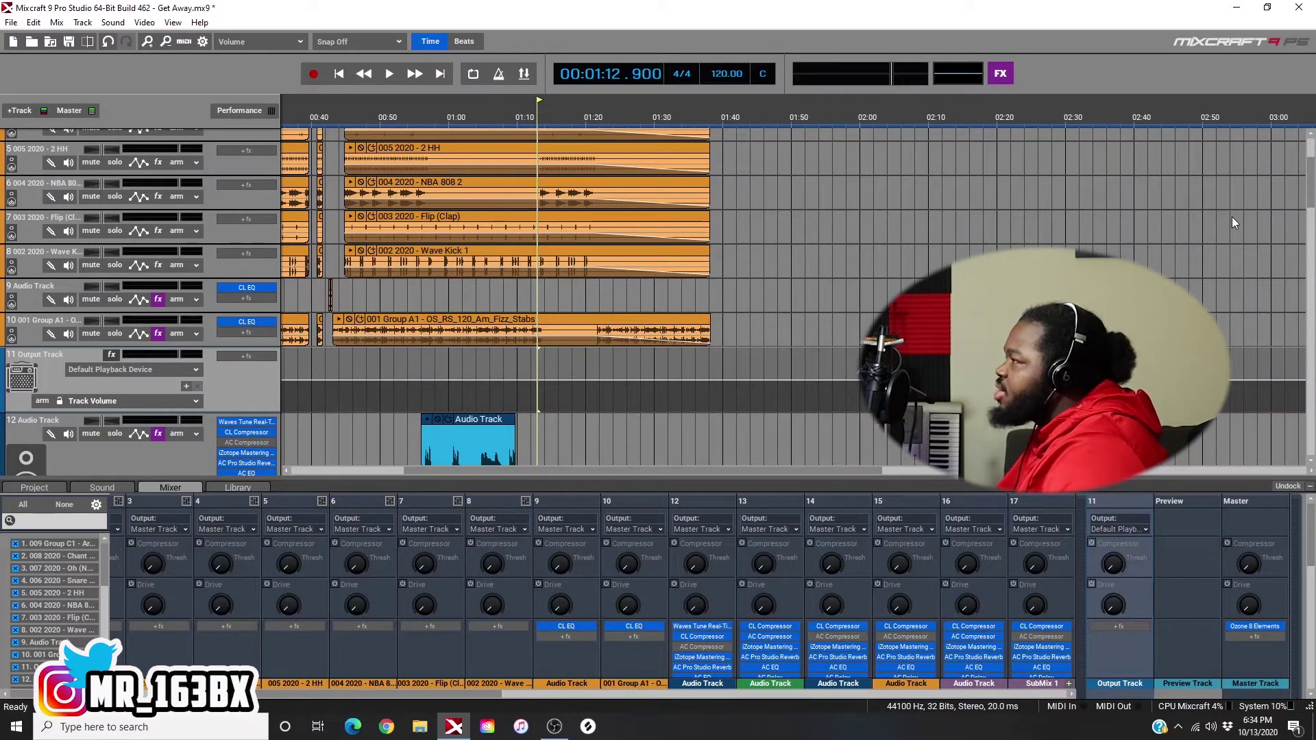
pyautogui.scroll(3, 753, 301)
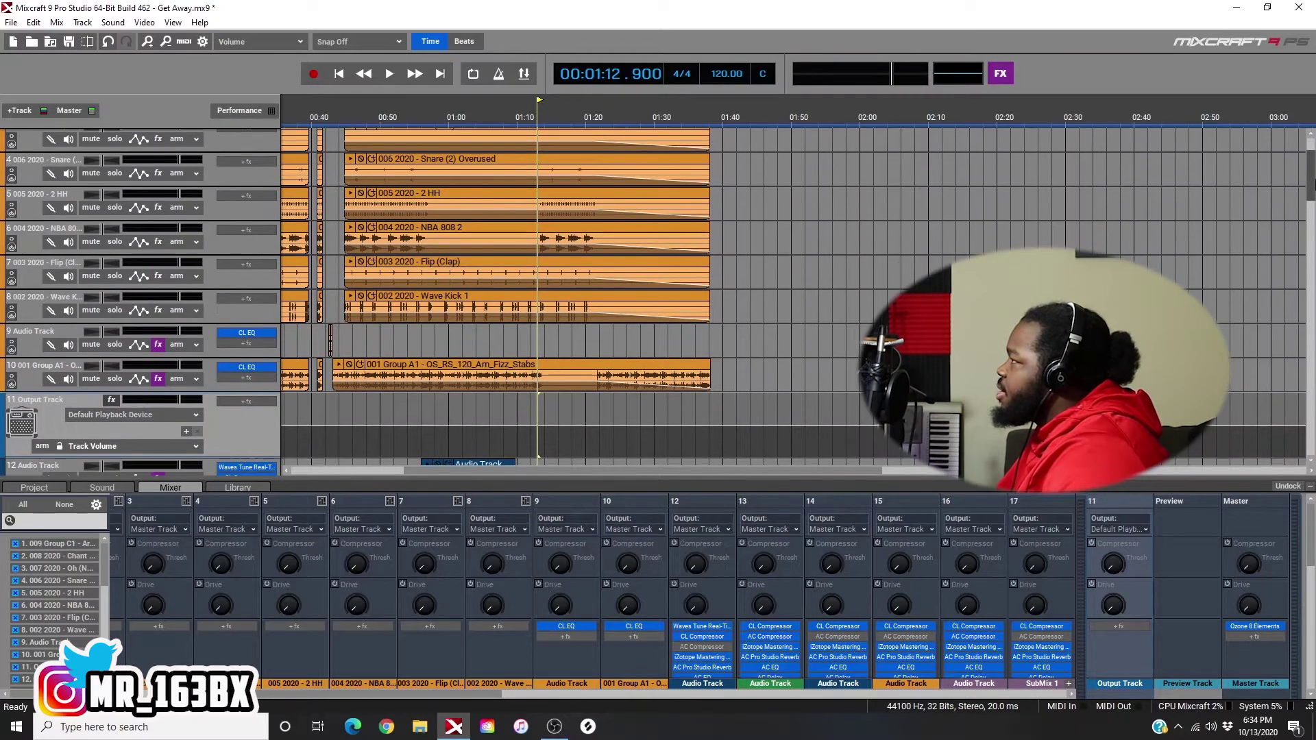
pyautogui.scroll(-4, 538, 462)
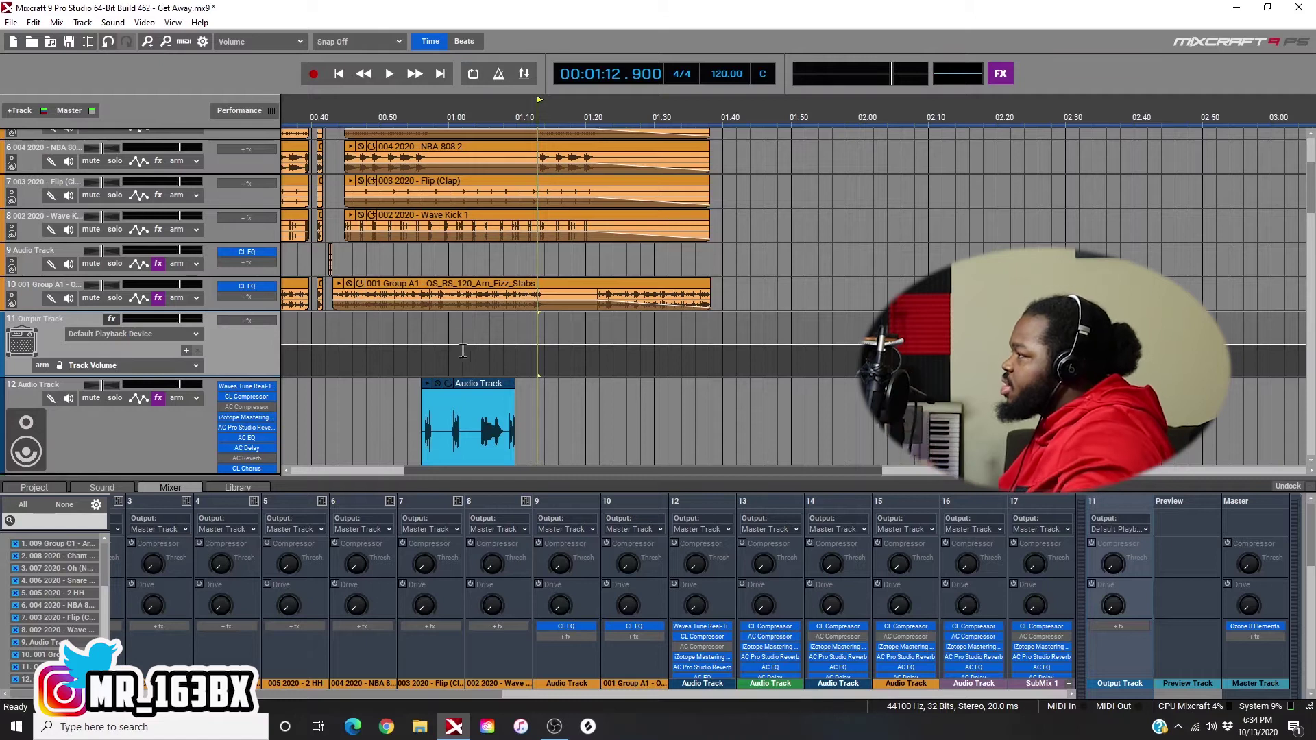
pyautogui.click(472, 385)
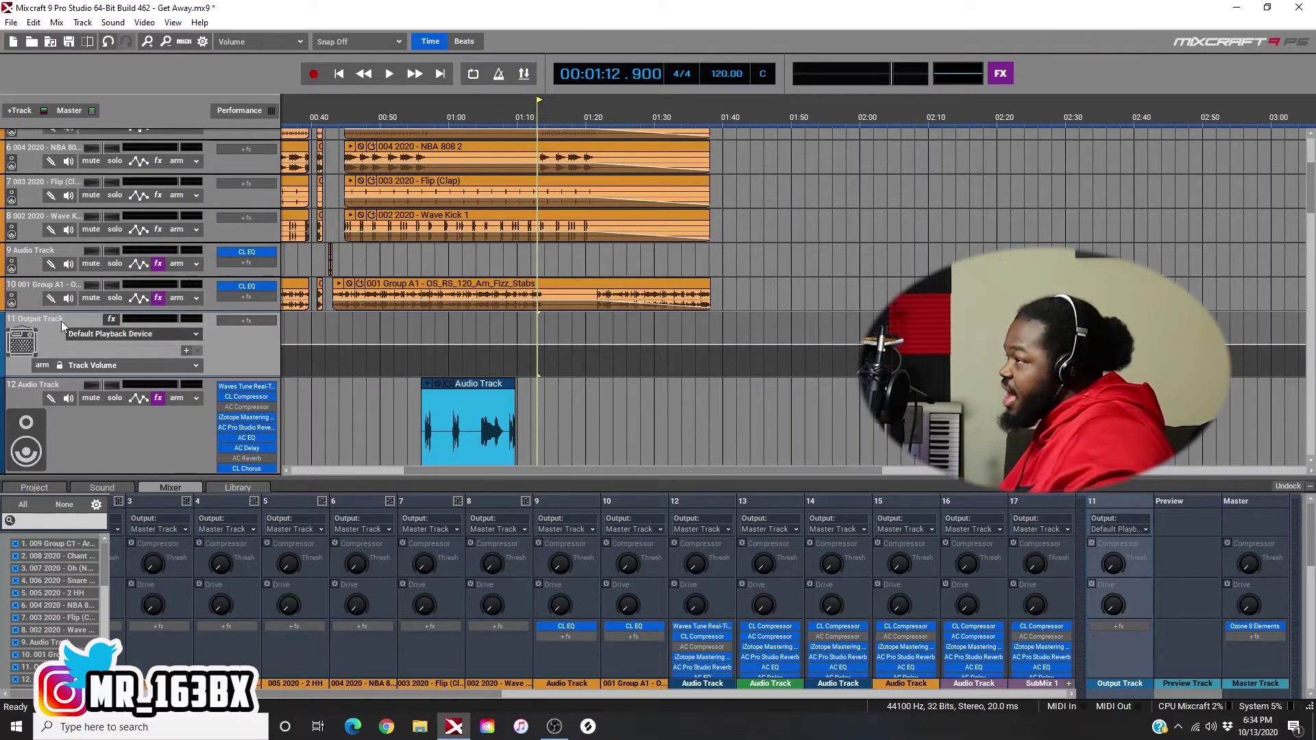
pyautogui.click(156, 337)
# - Route the Output Track to Speakers (Scarlett 2i2 USB) instead of the Default Playback Device
pyautogui.moveTo(165, 369)
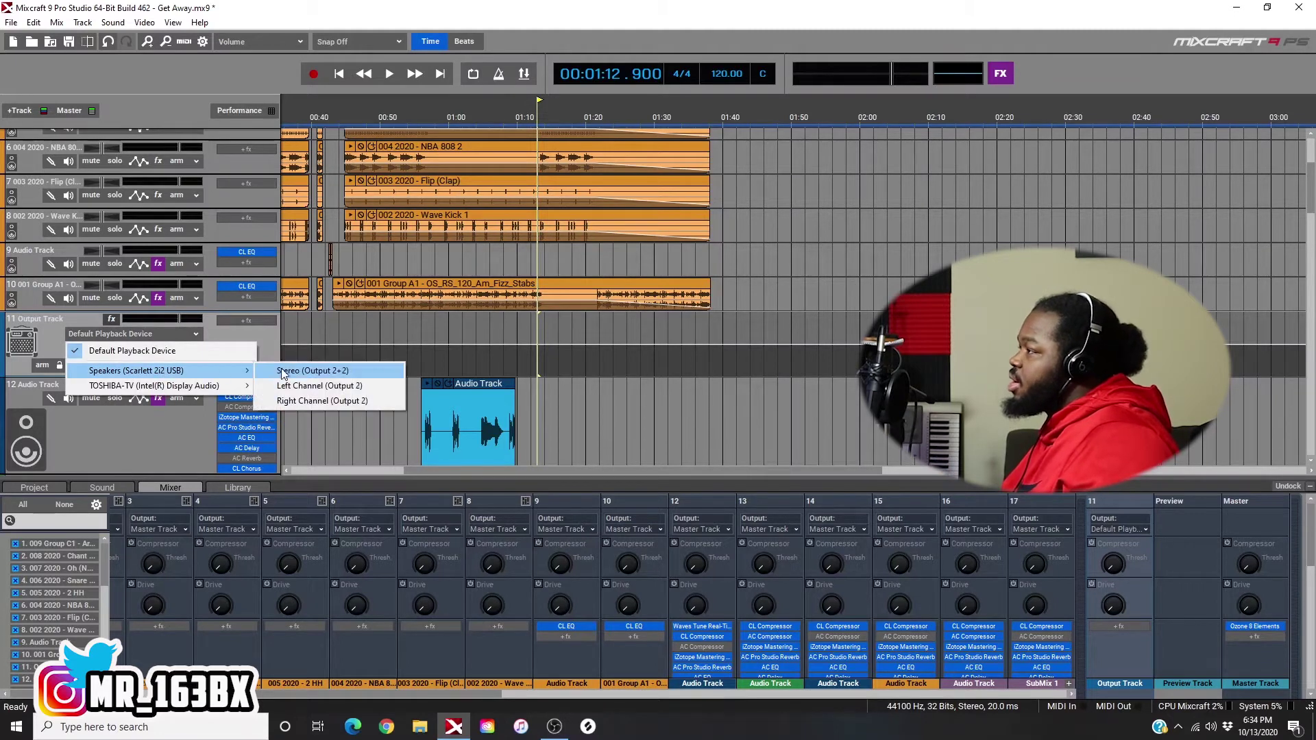
pyautogui.click(317, 387)
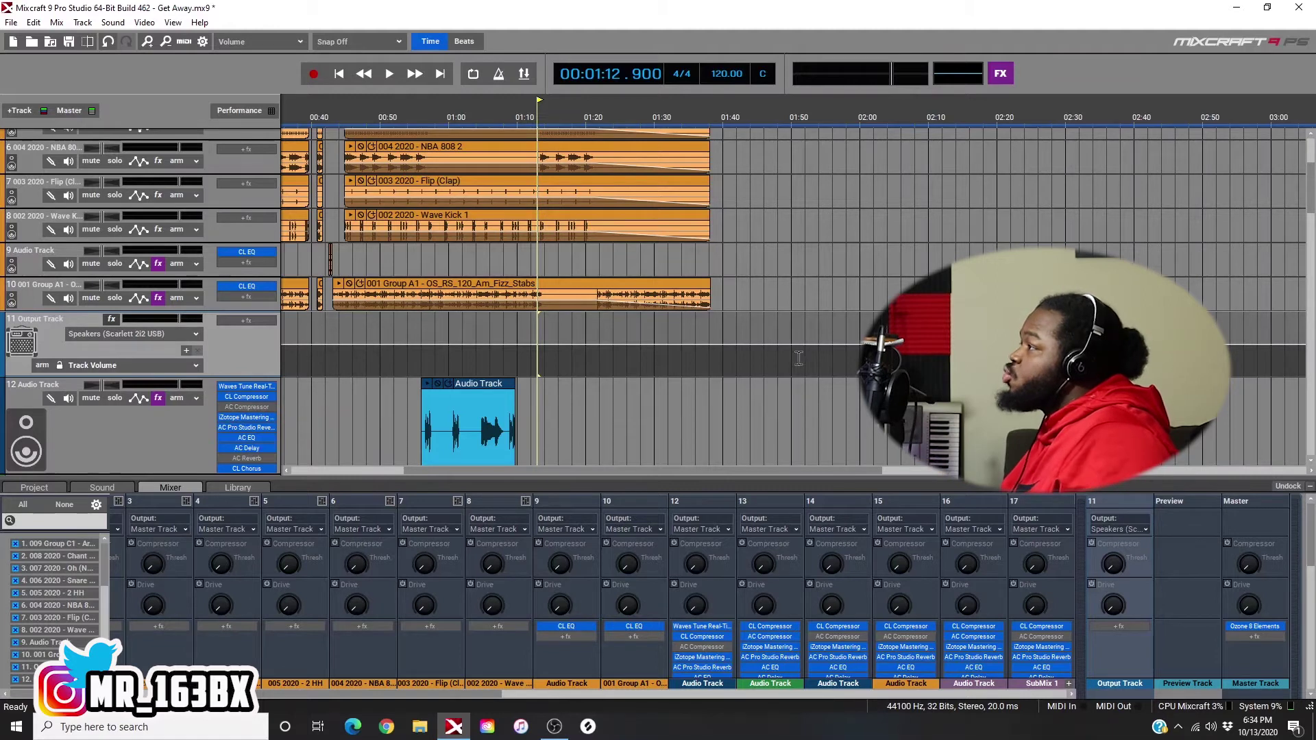
pyautogui.click(969, 529)
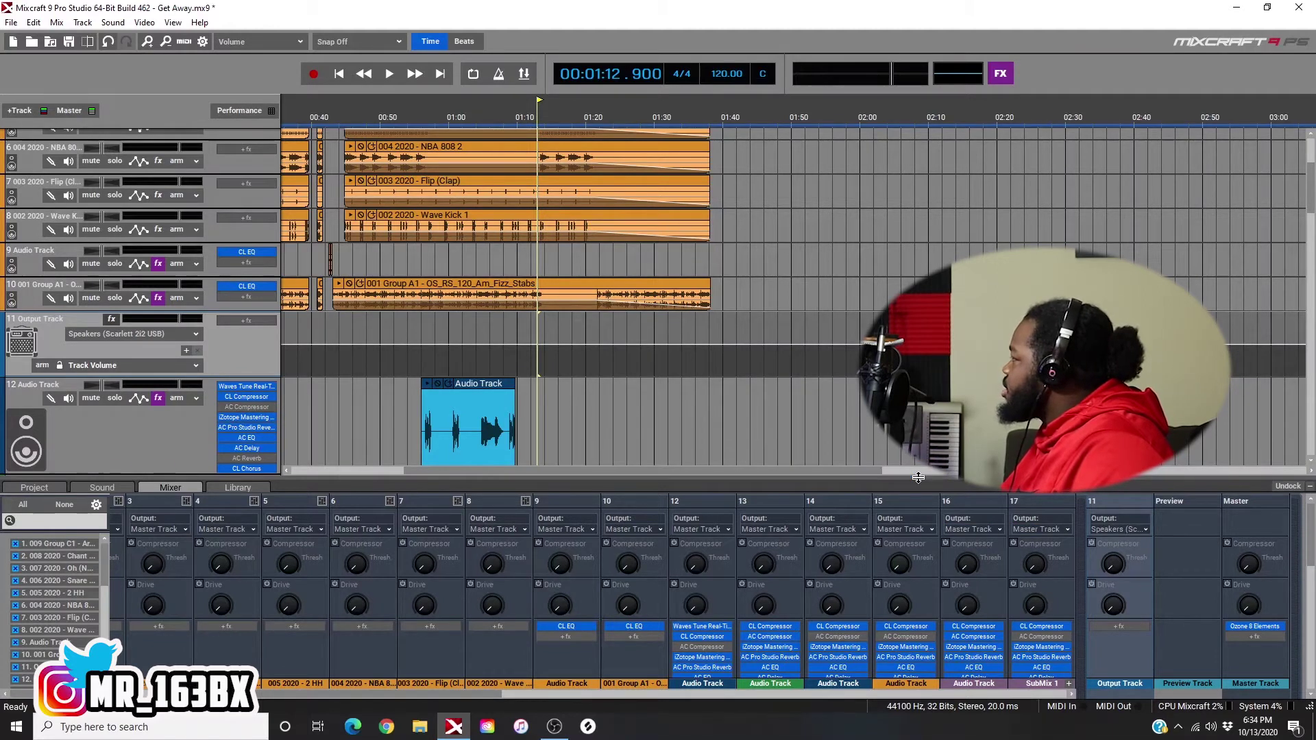
# - Scroll the mixer to channels 1 and 2 and open channel 1's output destinations
pyautogui.moveTo(817, 475); pyautogui.dragTo(604, 484)
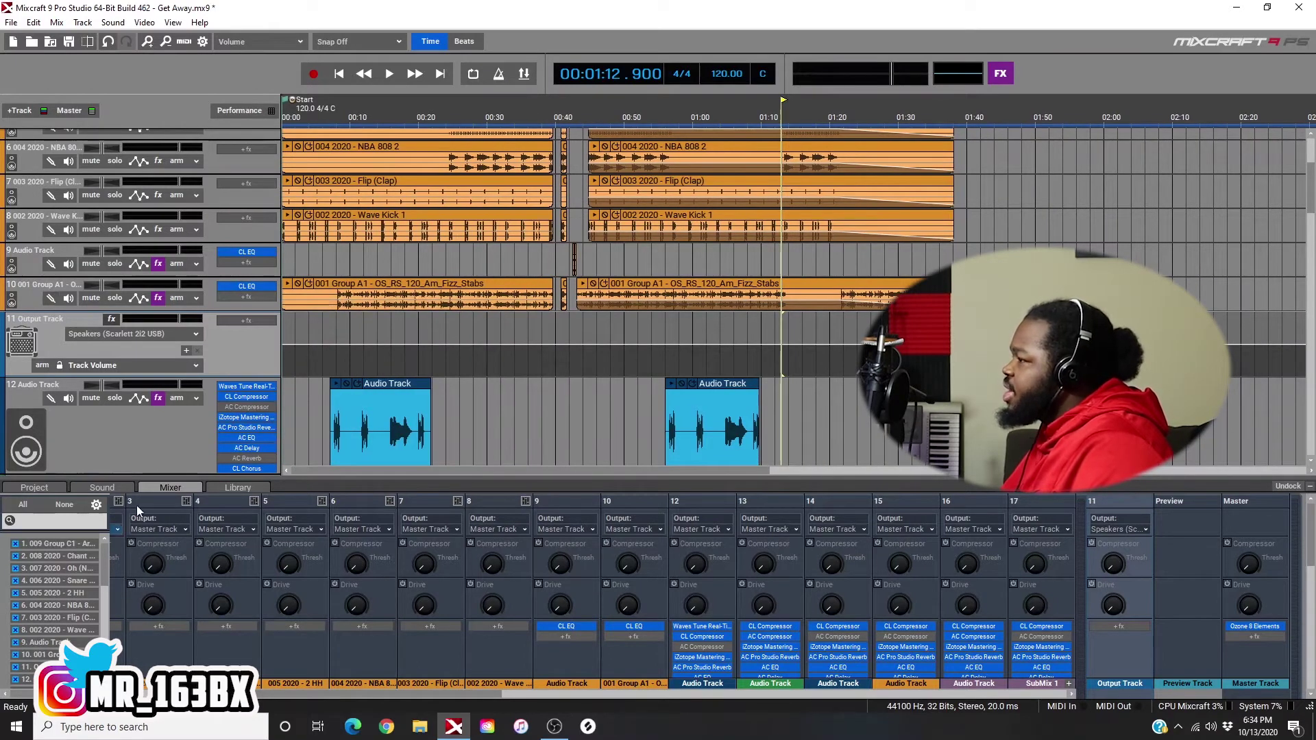
pyautogui.click(268, 696)
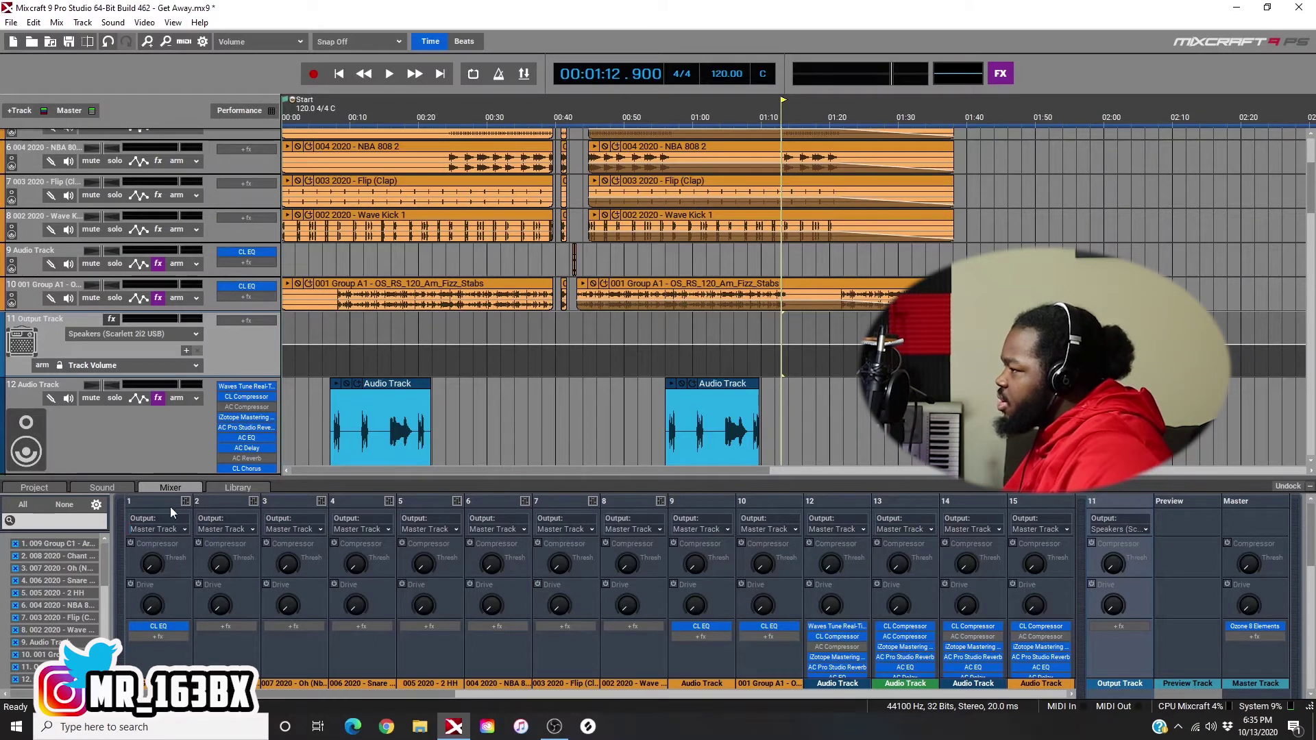
pyautogui.click(167, 529)
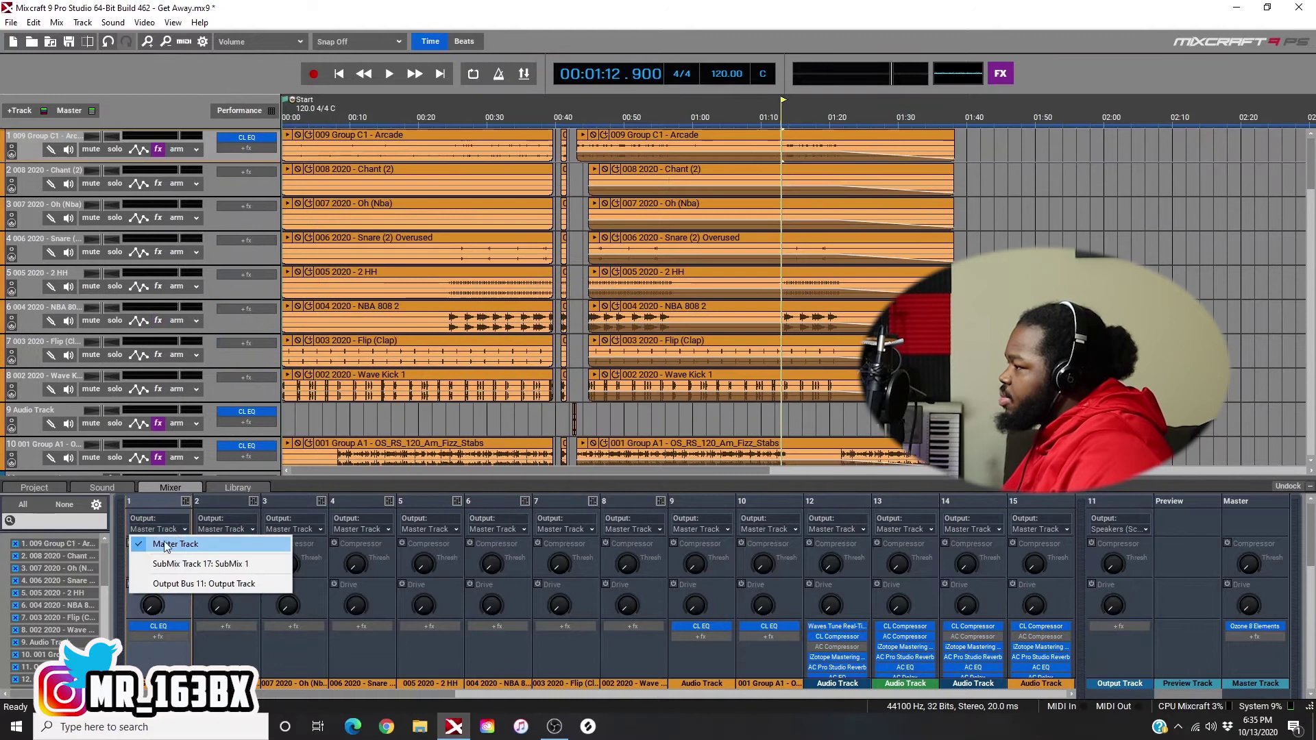
# - Route mixer channels 1 through 5 into the Output Bus Track
pyautogui.click(174, 577)
pyautogui.click(206, 527)
pyautogui.click(240, 580)
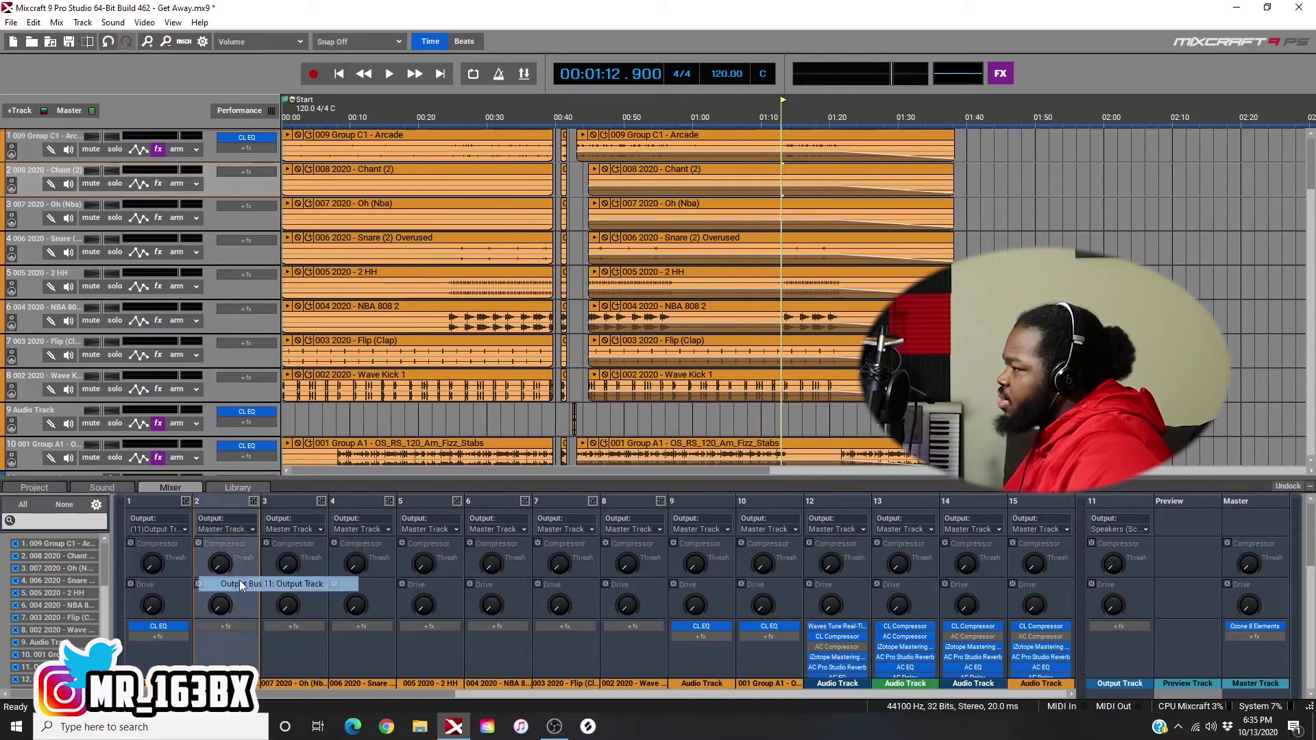
pyautogui.click(313, 531)
pyautogui.click(329, 583)
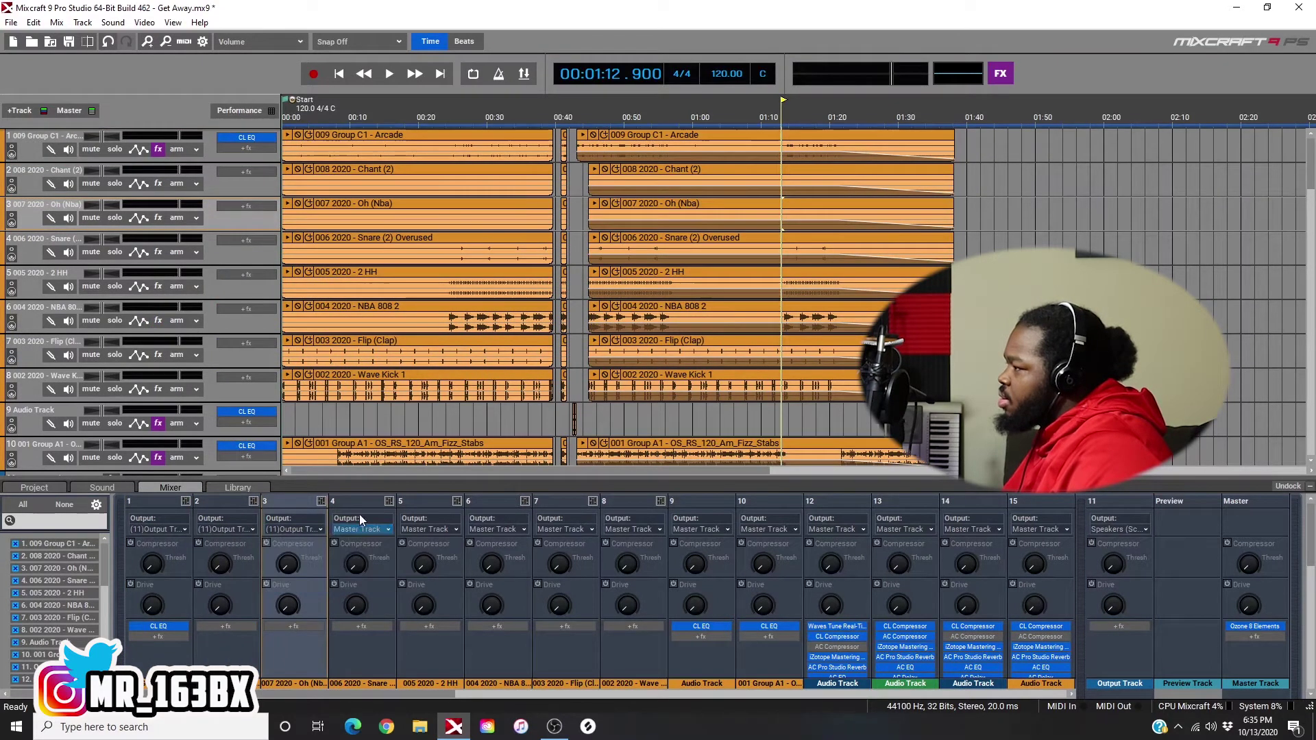
pyautogui.click(366, 529)
pyautogui.click(387, 583)
pyautogui.click(434, 529)
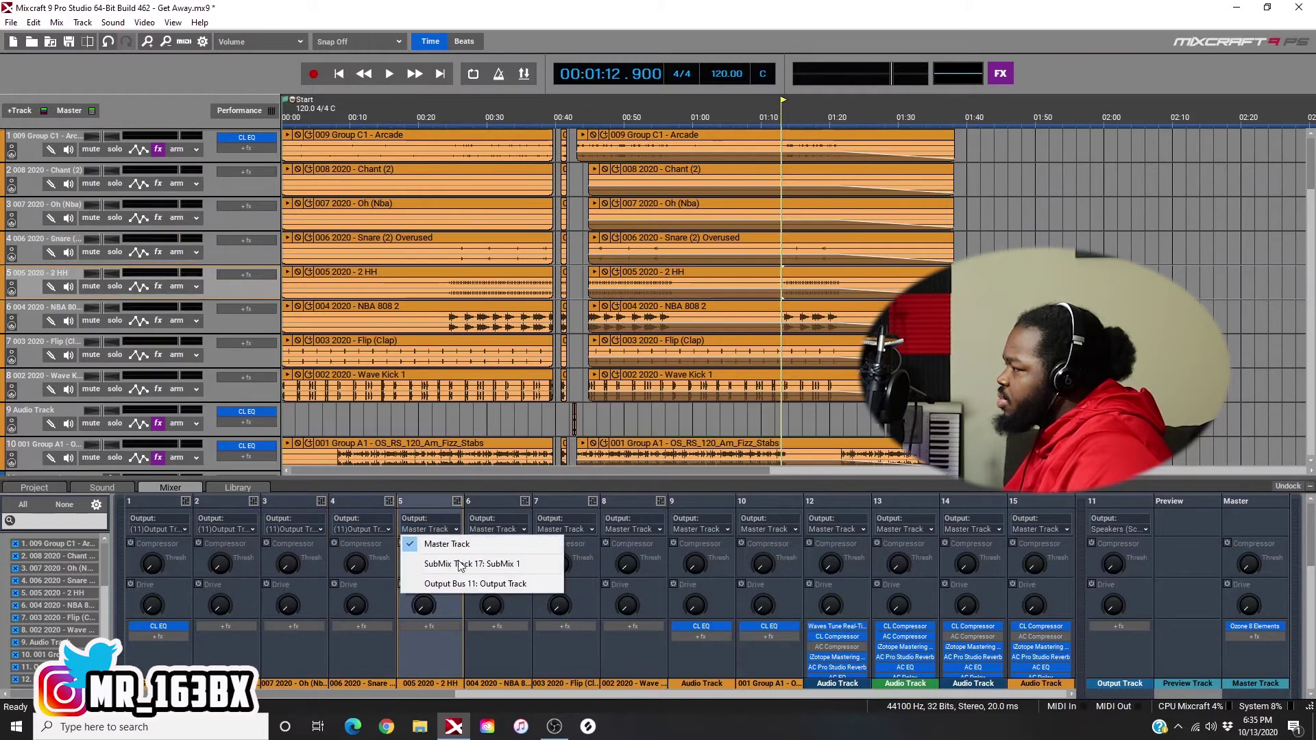
pyautogui.click(457, 584)
# - Route mixer channels 6 through 10 and channel 12 into the Output Bus Track
pyautogui.click(502, 529)
pyautogui.click(526, 583)
pyautogui.click(570, 530)
pyautogui.click(584, 584)
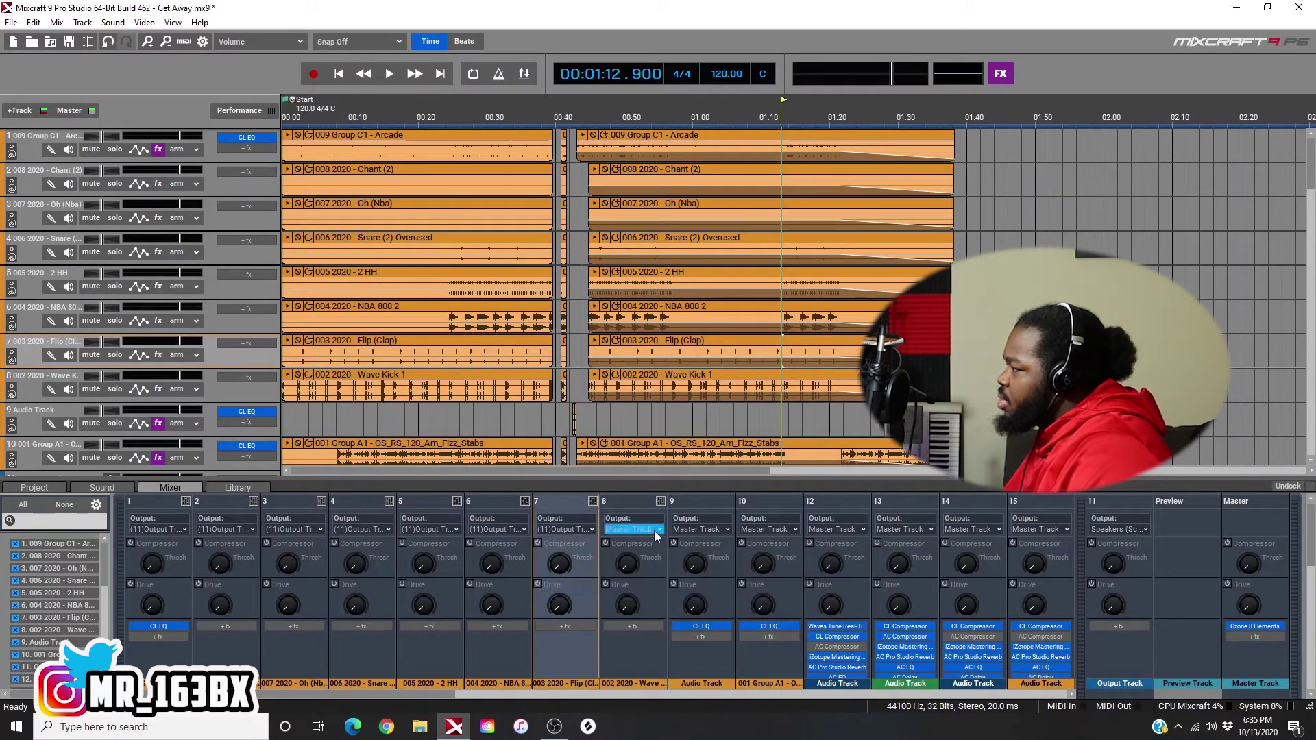
pyautogui.click(634, 529)
pyautogui.click(648, 583)
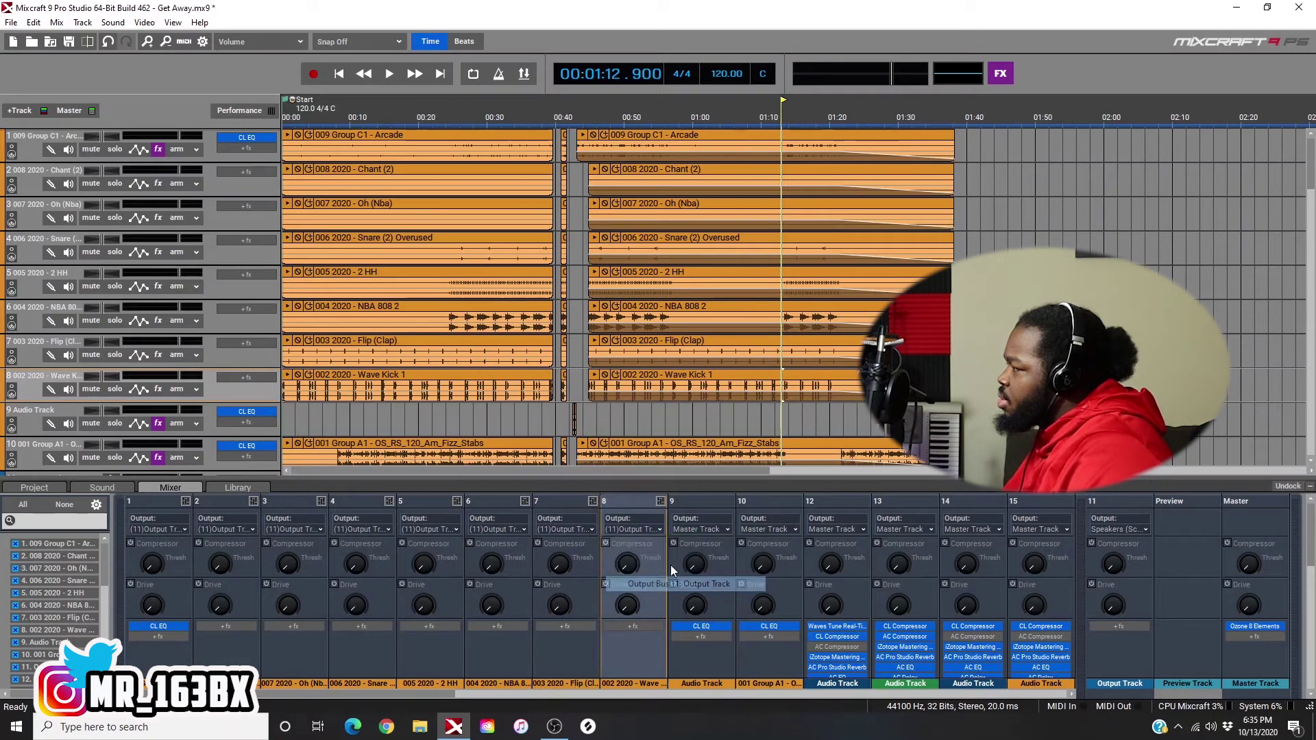
pyautogui.click(702, 531)
pyautogui.click(713, 584)
pyautogui.click(768, 529)
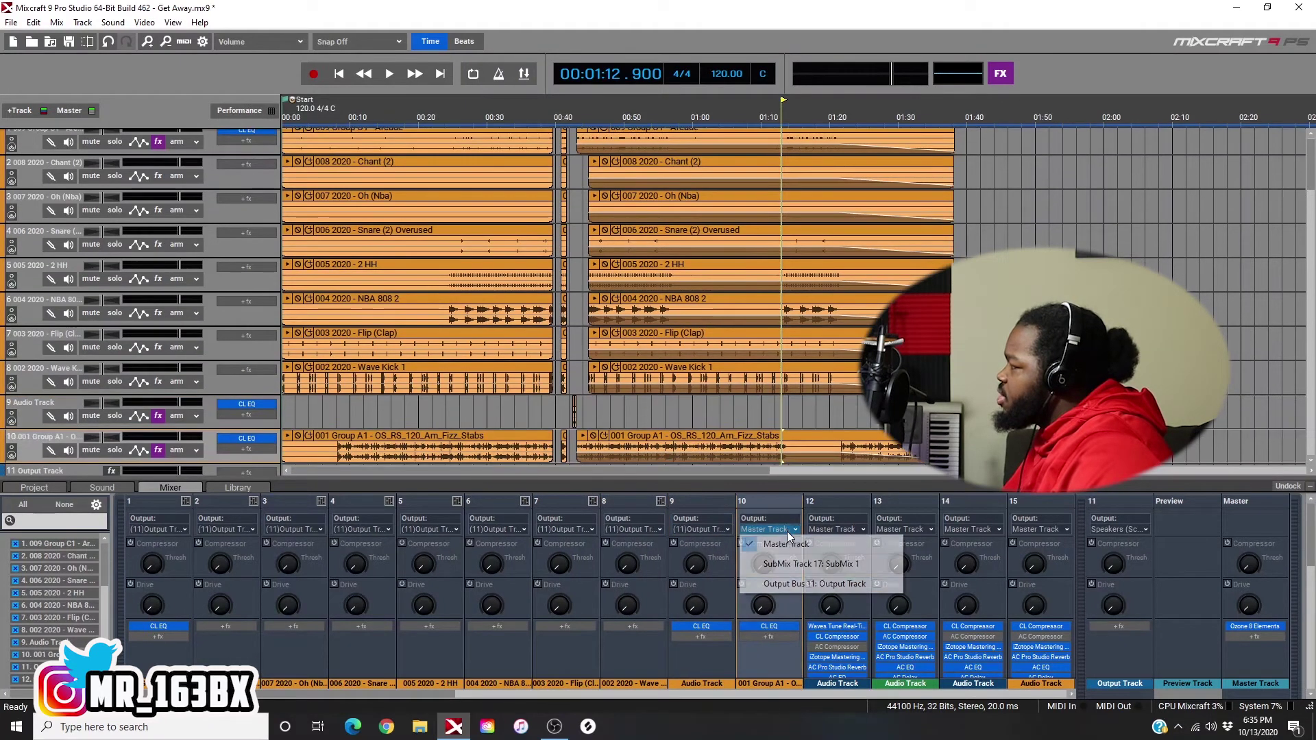
pyautogui.click(775, 585)
pyautogui.click(836, 529)
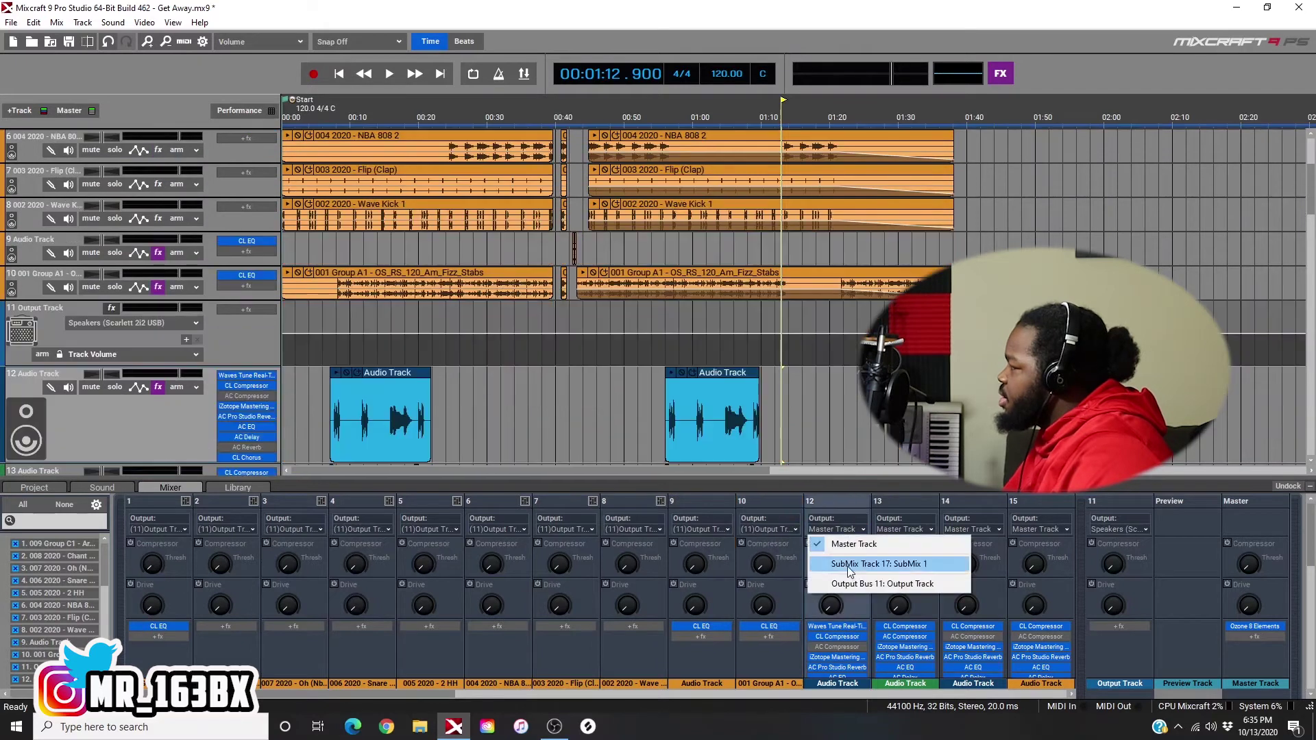
pyautogui.click(850, 584)
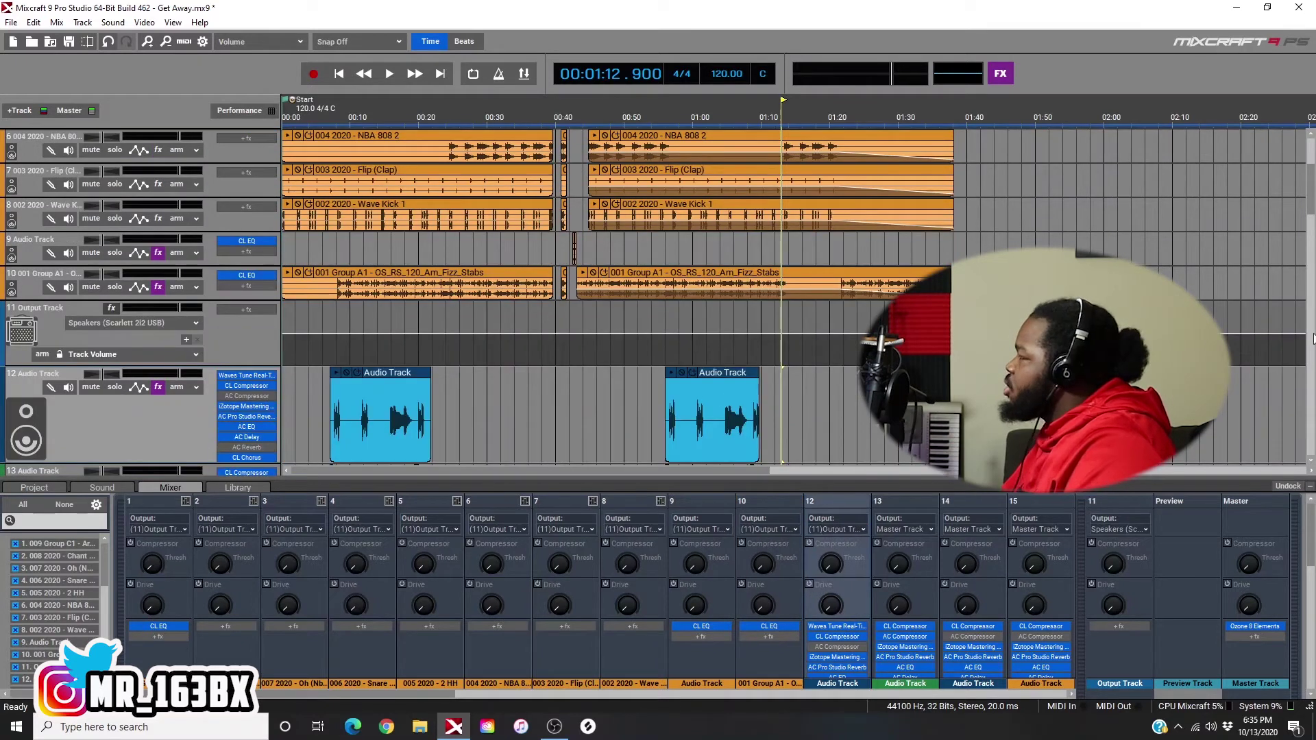
# - Send channel 12 back to the Master Track
pyautogui.moveTo(1310, 191)
pyautogui.mouseDown()
pyautogui.moveTo(1310, 163)
pyautogui.moveTo(1304, 212)
pyautogui.mouseUp()
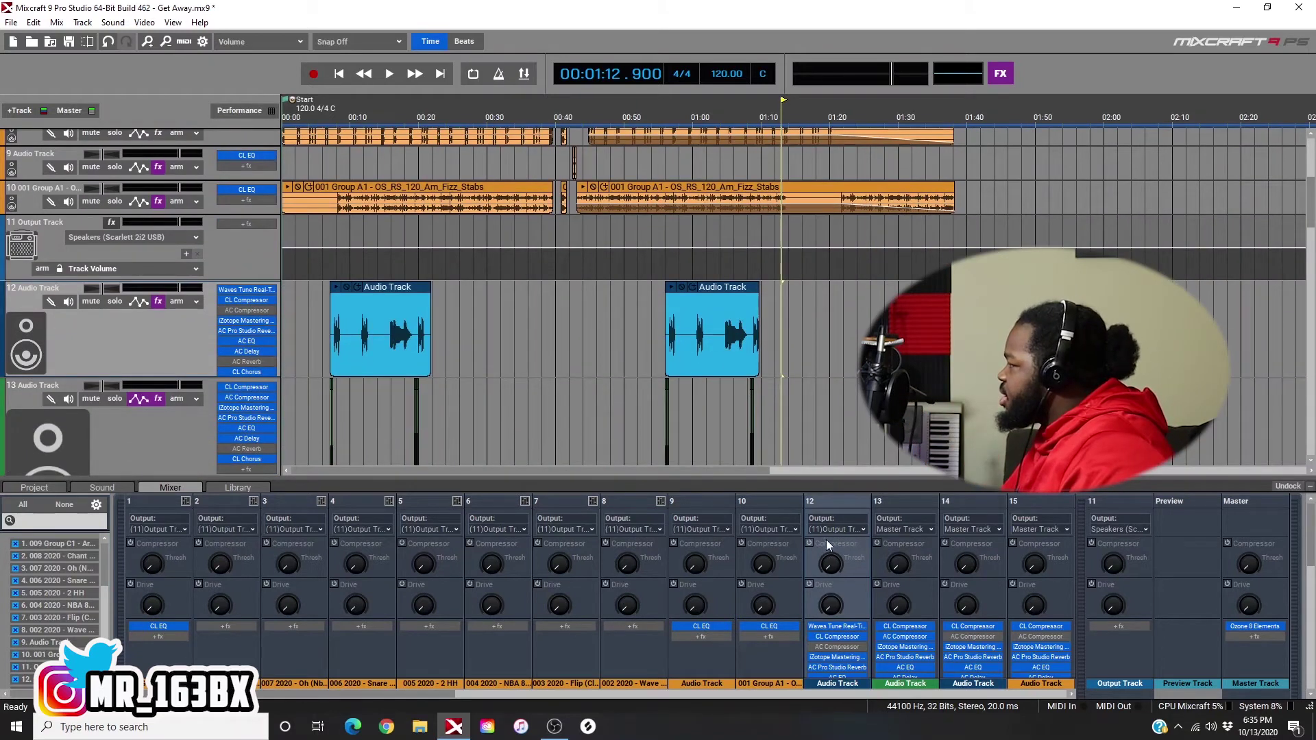
pyautogui.click(842, 528)
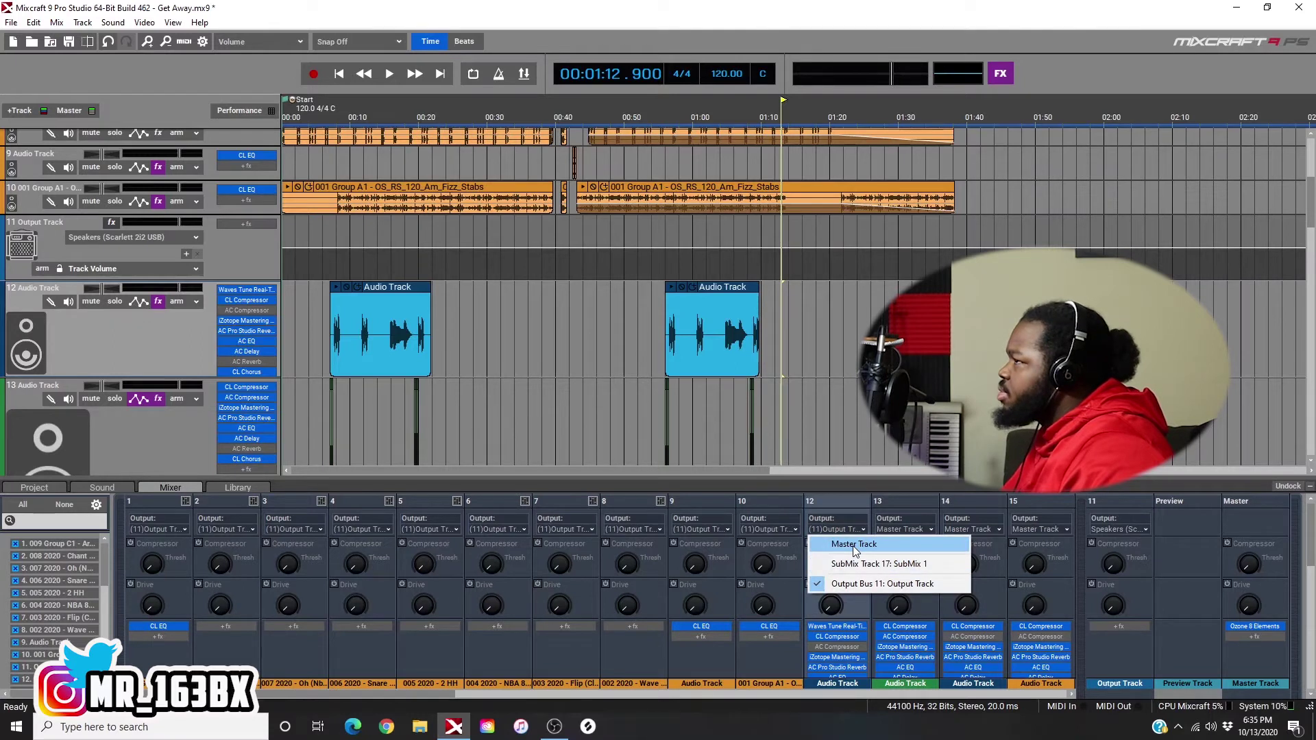
pyautogui.click(854, 544)
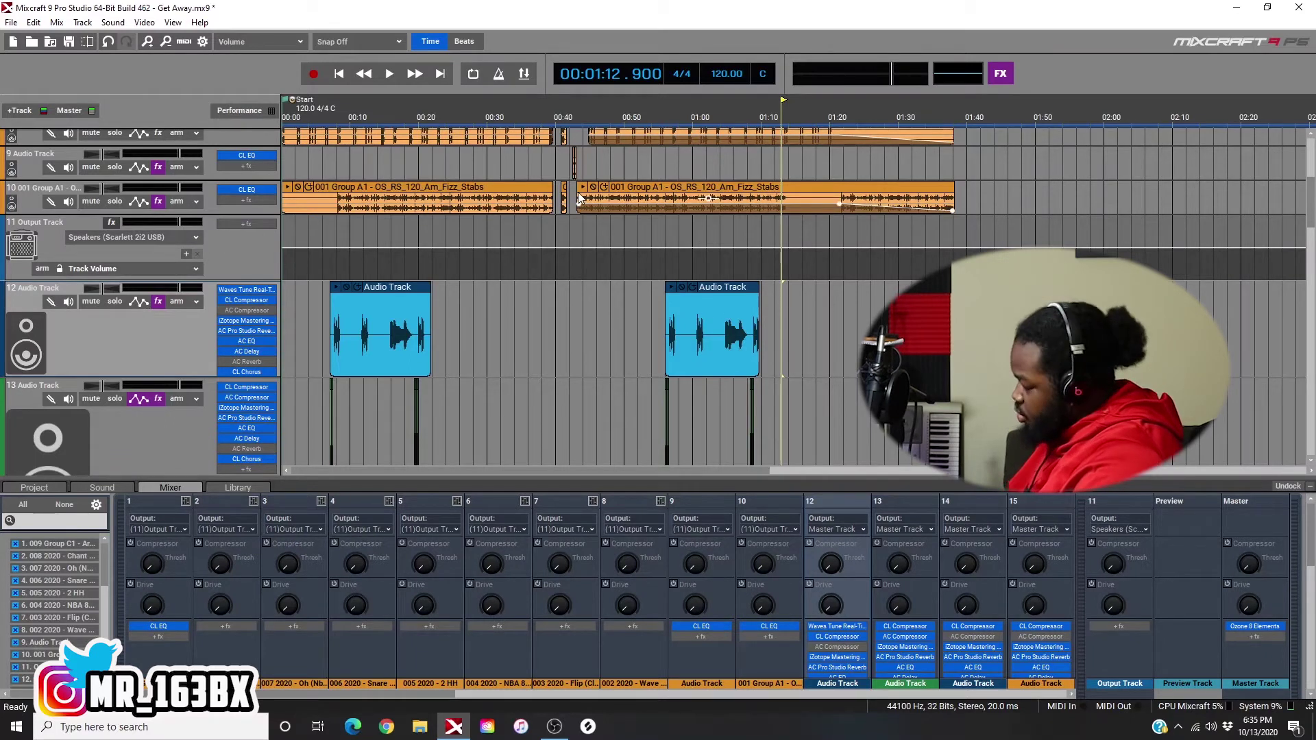
# - Preview the song's playback from the beginning, then stop at the start
pyautogui.press('space')
pyautogui.press('space')
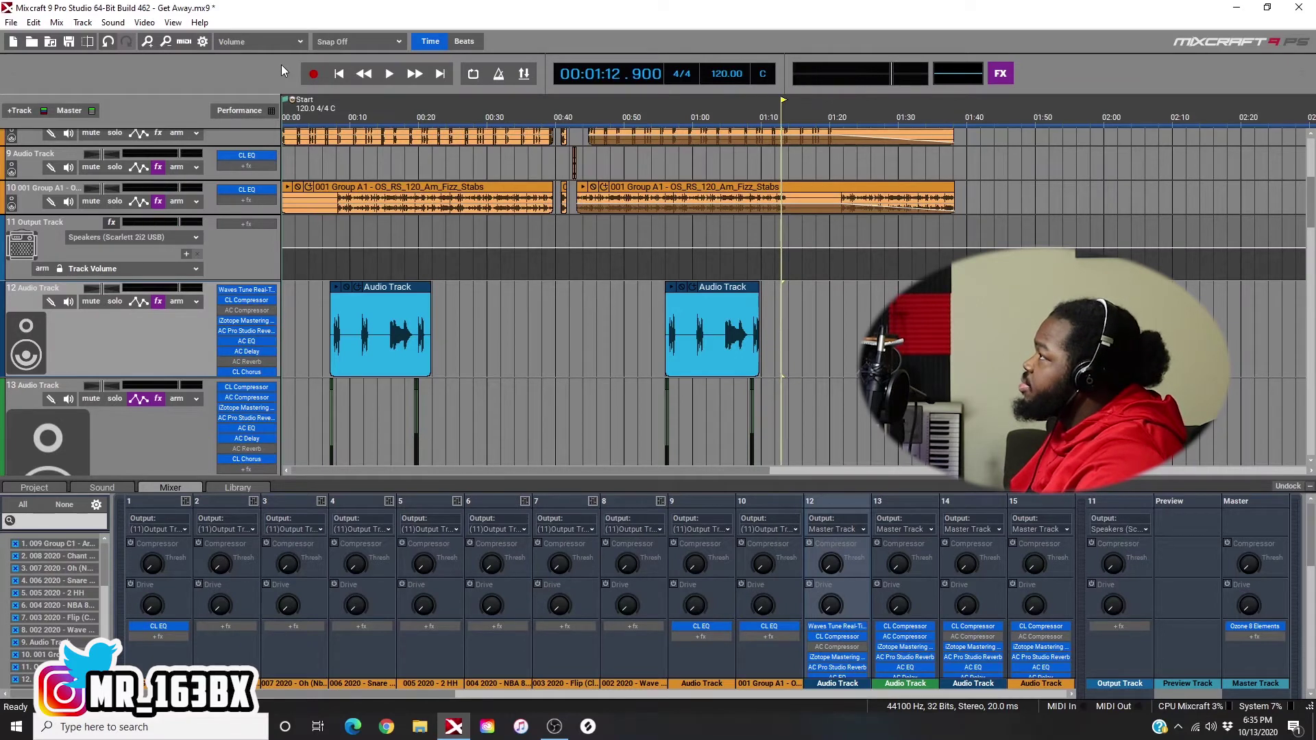
pyautogui.click(337, 74)
pyautogui.press('space')
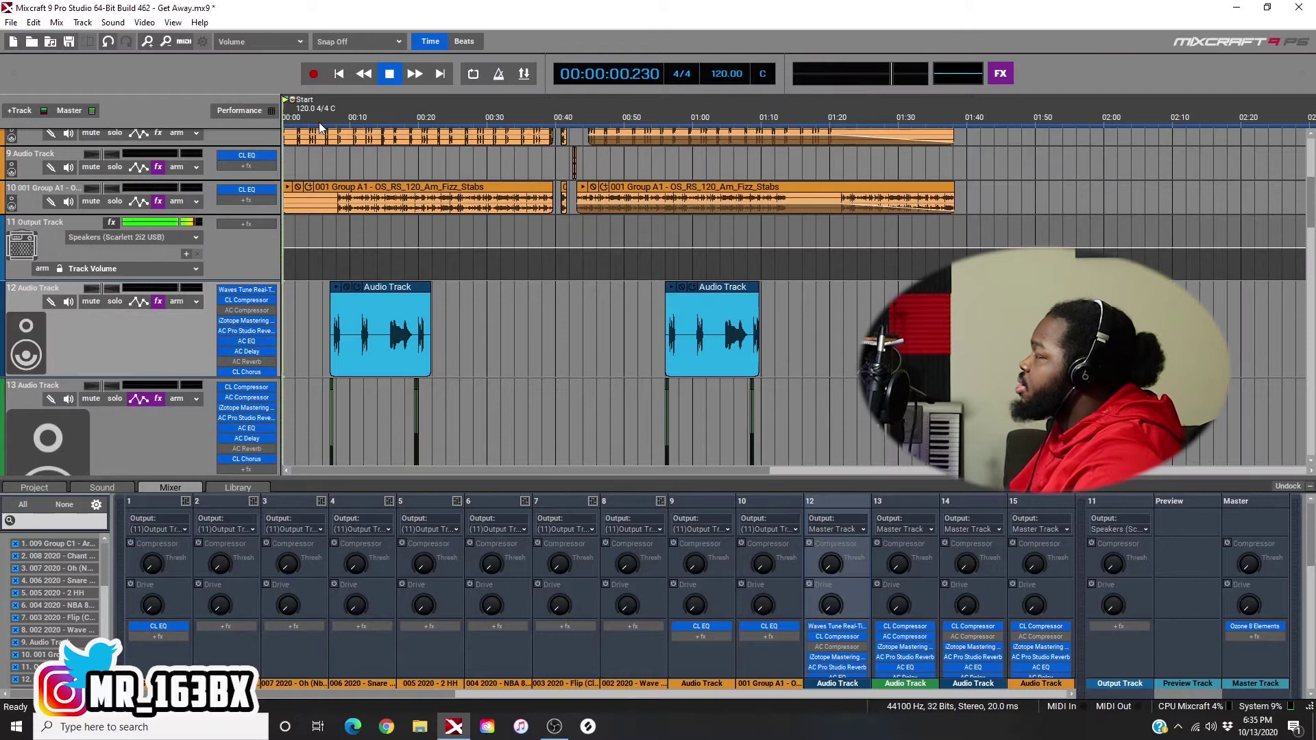
pyautogui.press('space')
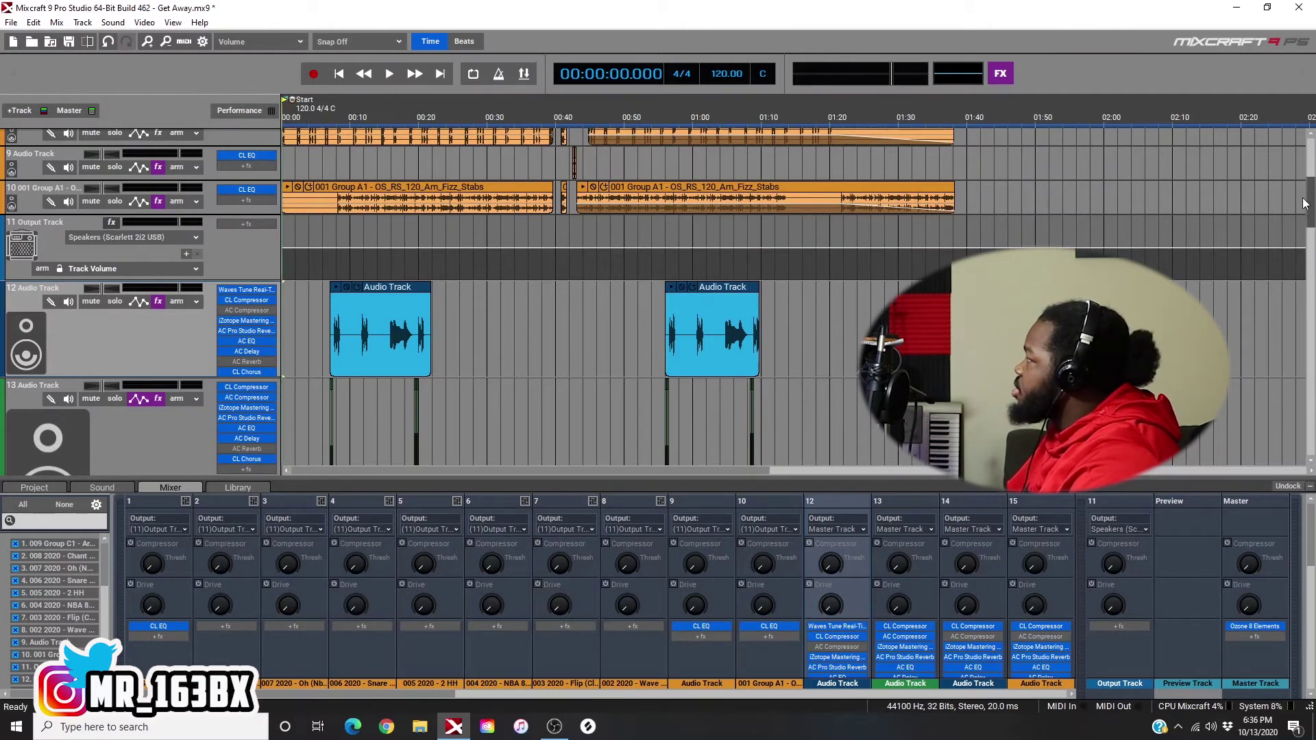
# - Add a Classic EQ effect to the Output Track
pyautogui.scroll(4, 1308, 190)
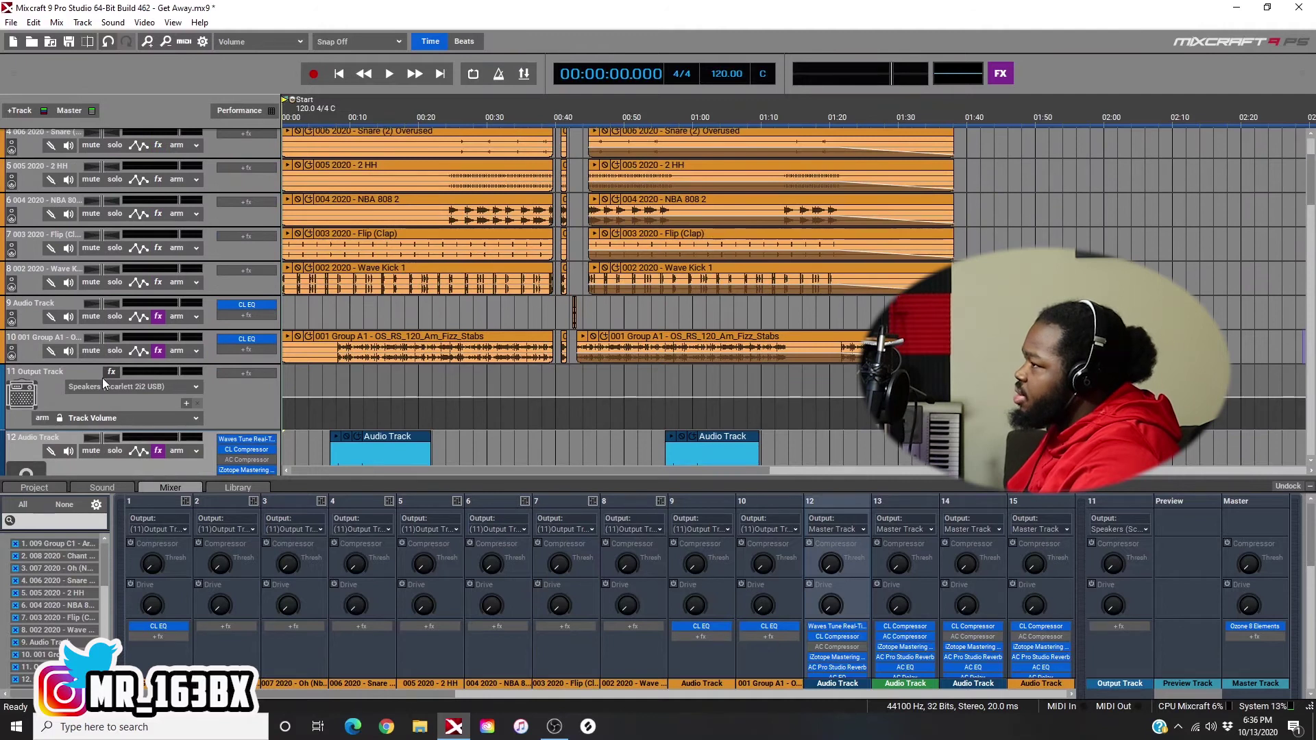
pyautogui.click(246, 374)
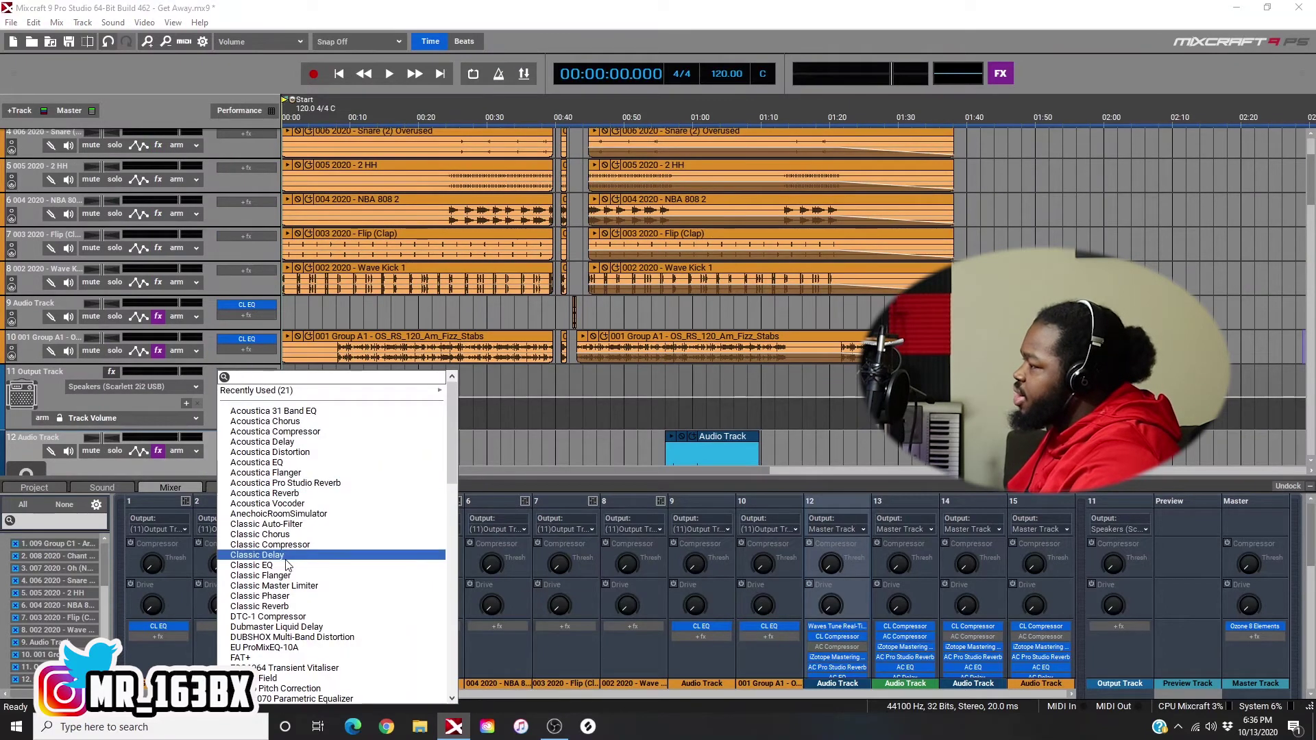
pyautogui.click(272, 564)
# - During playback, move the Classic EQ input level to about -14 dB, then +14 dB
pyautogui.press('space')
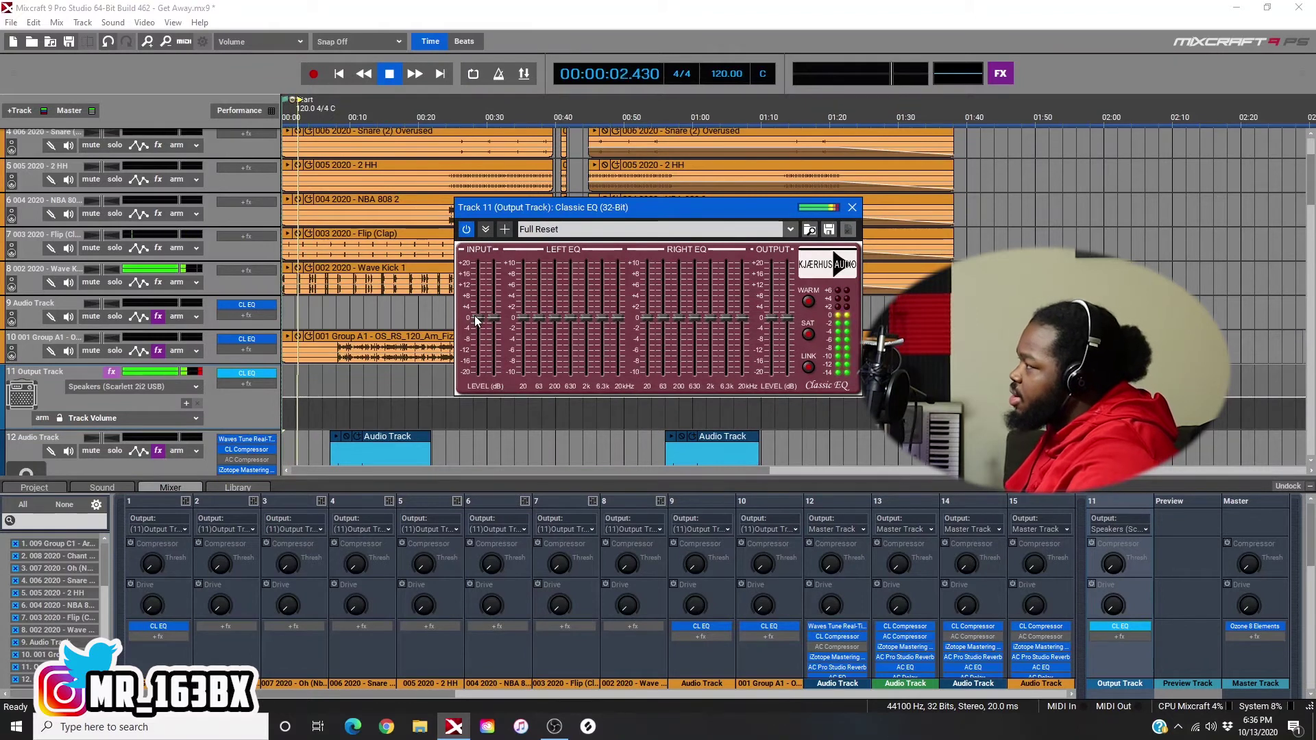
pyautogui.moveTo(475, 315); pyautogui.dragTo(478, 374)
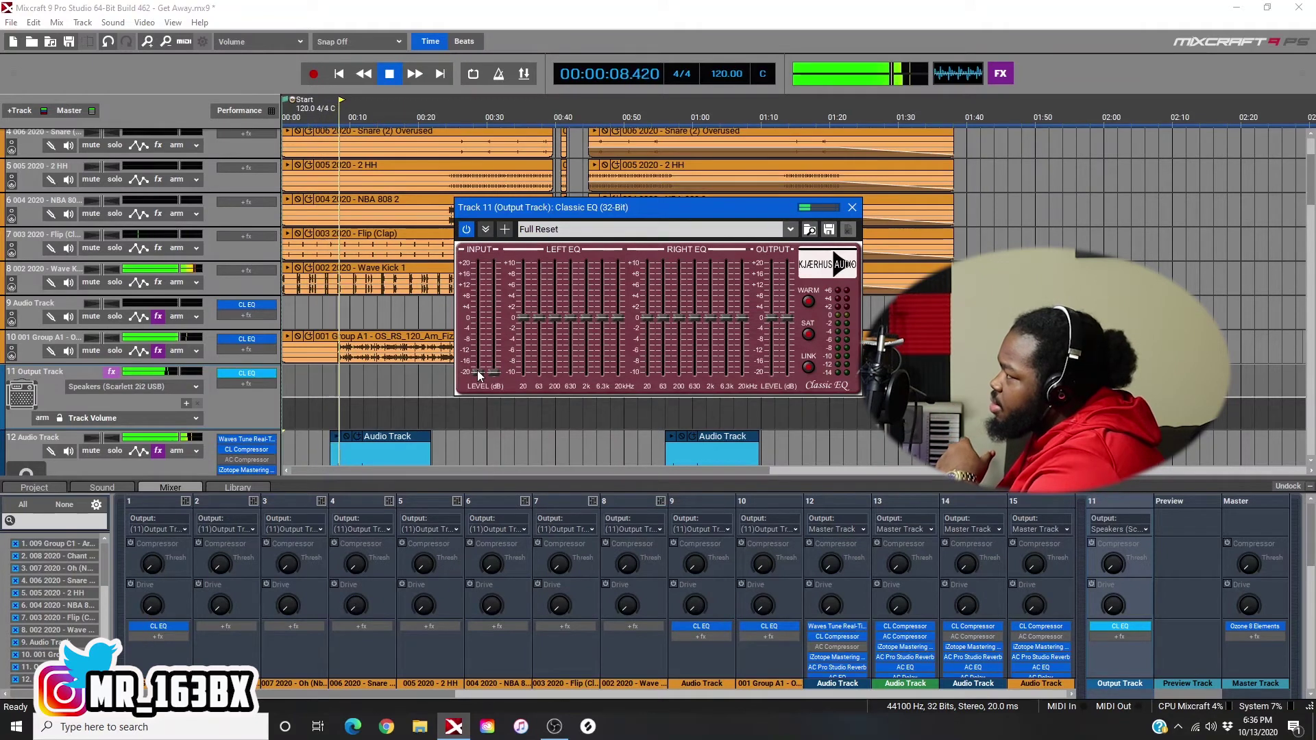
pyautogui.moveTo(479, 374); pyautogui.dragTo(488, 322)
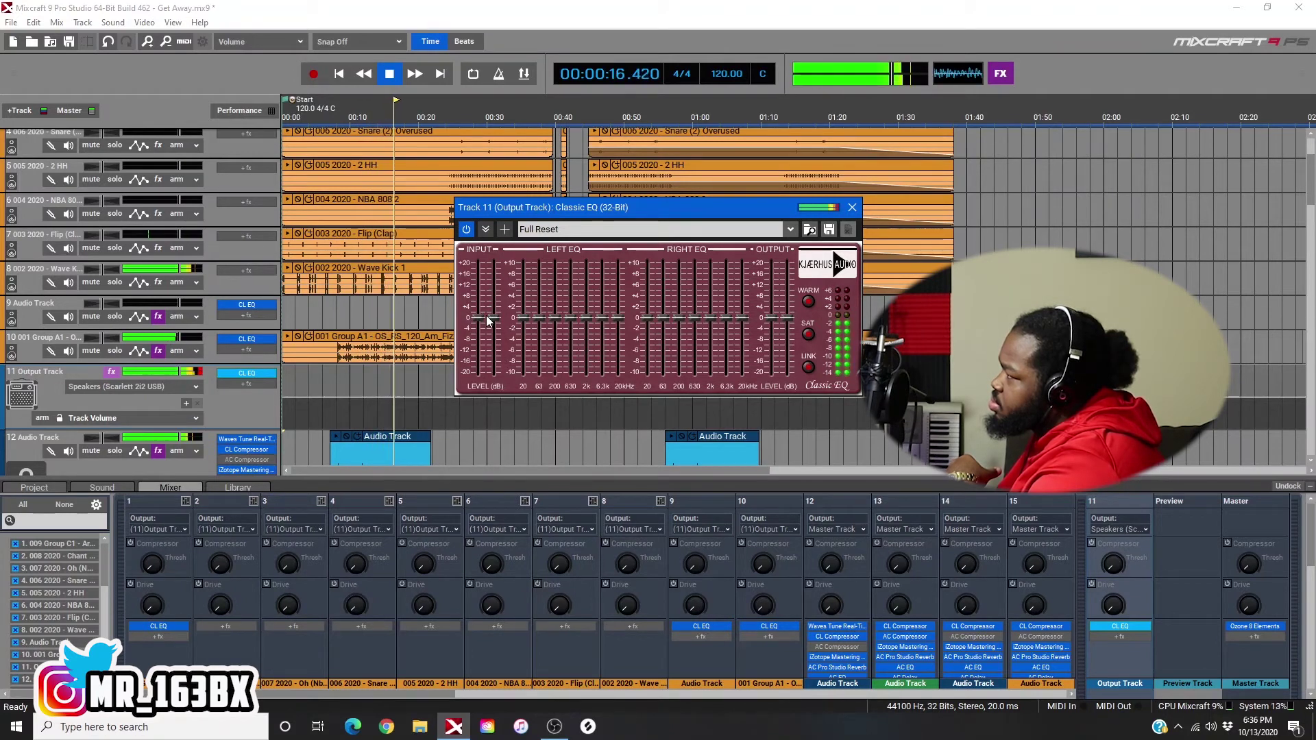
pyautogui.click(852, 208)
pyautogui.press('space')
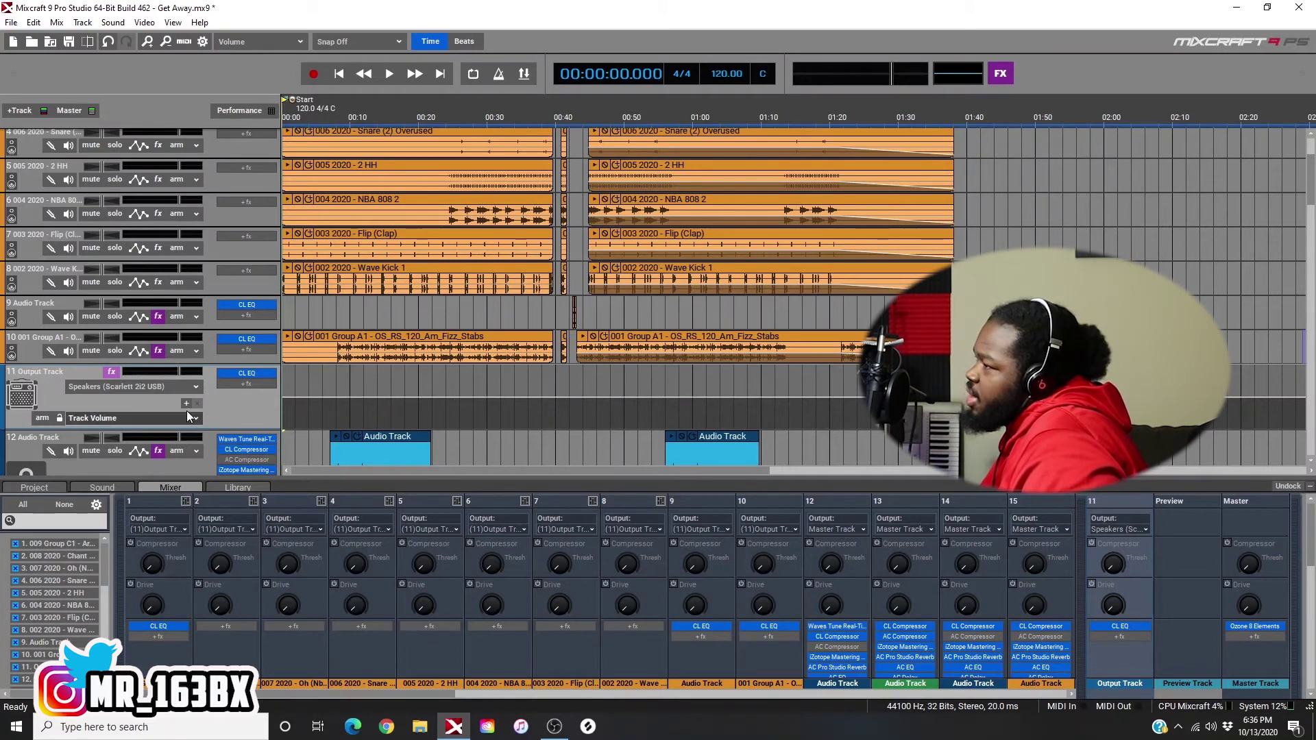
pyautogui.click(233, 373)
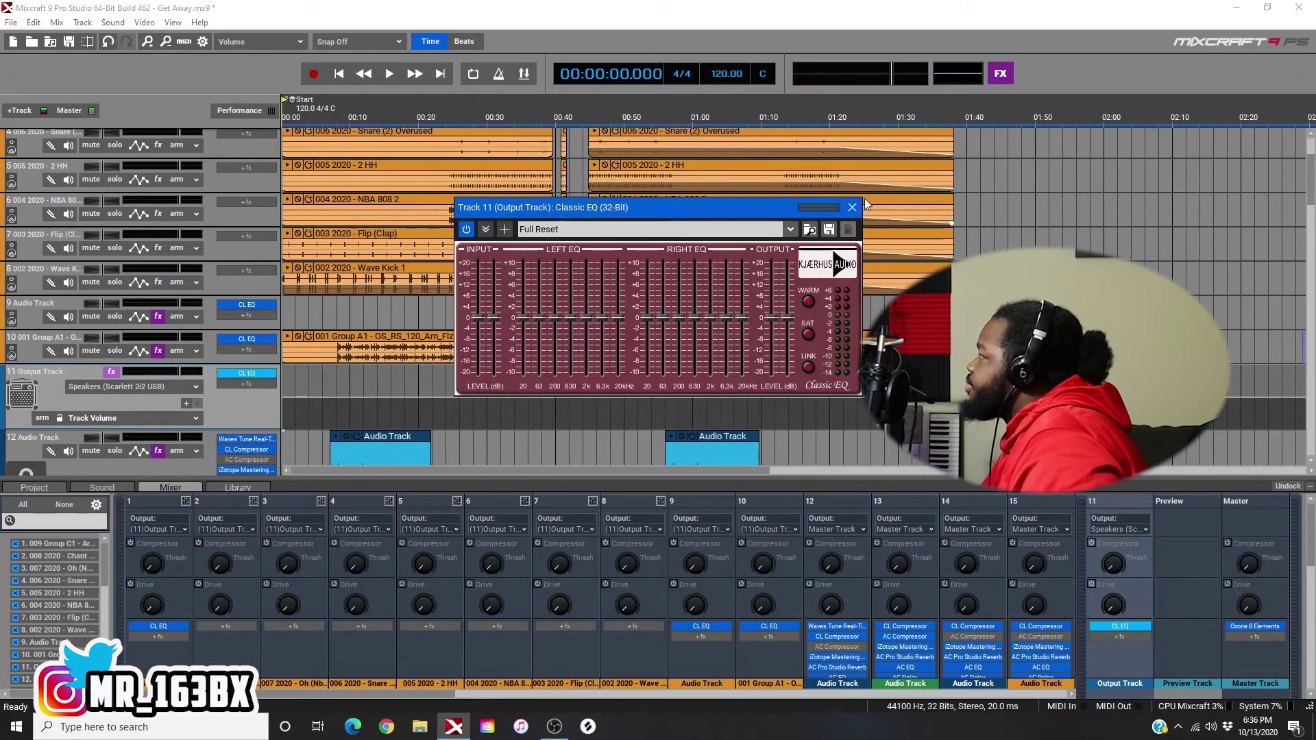
# - Close the EQ window and remove the Classic EQ from the Output Track
pyautogui.click(862, 200)
pyautogui.rightClick(247, 375)
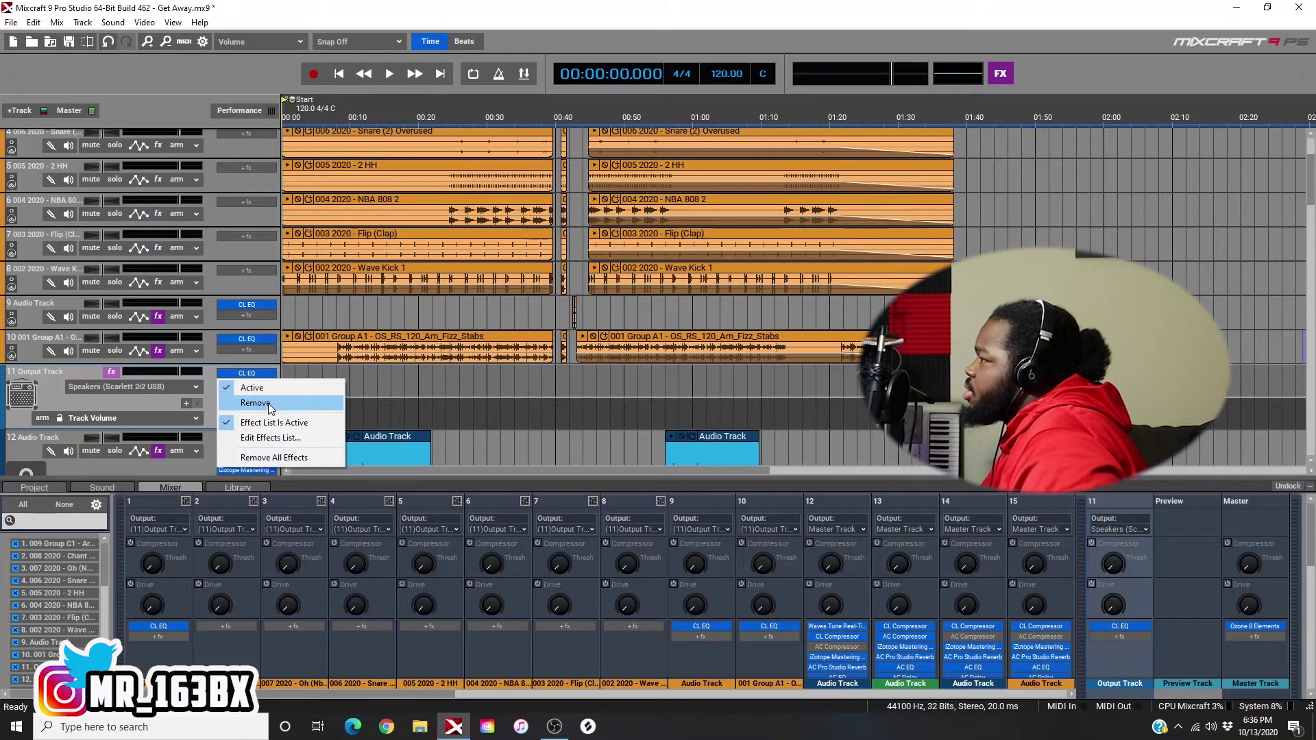
pyautogui.click(269, 403)
# - Browse the Output Track's list of available effects for a replacement
pyautogui.click(236, 376)
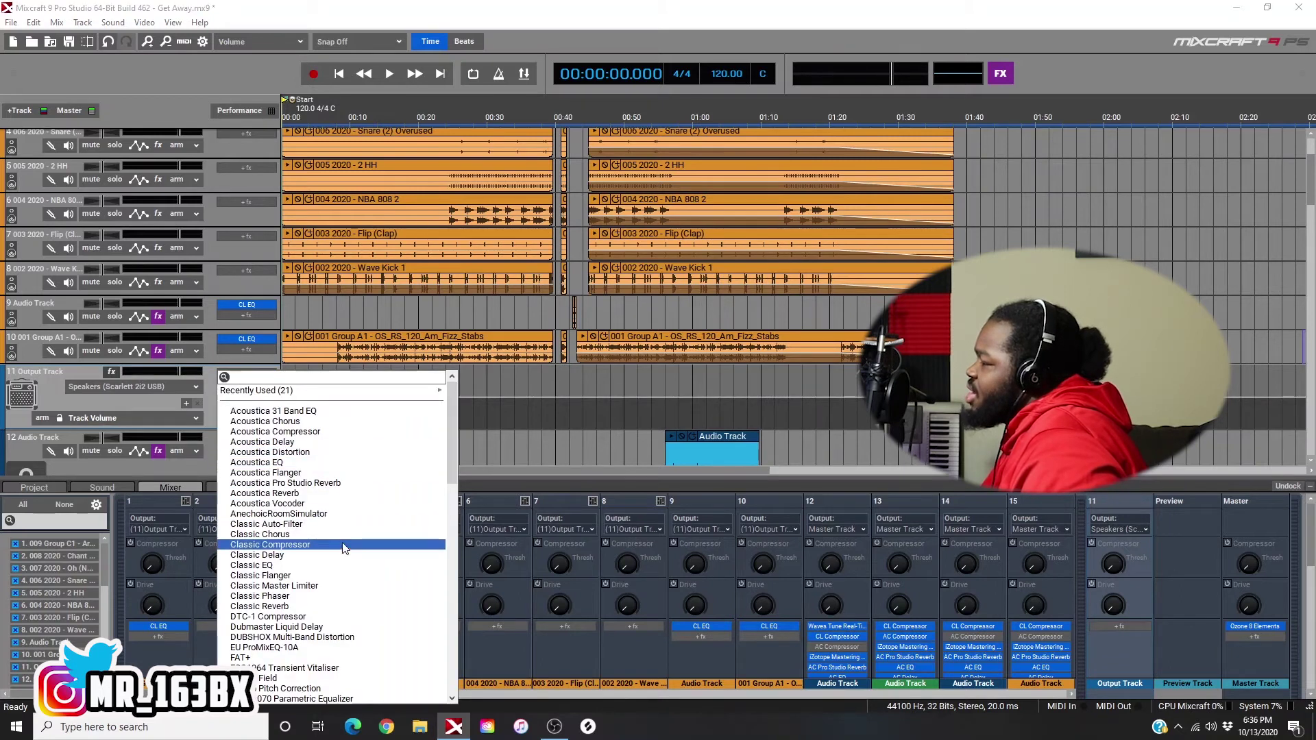
pyautogui.scroll(-8, 321, 545)
pyautogui.scroll(-8, 321, 545)
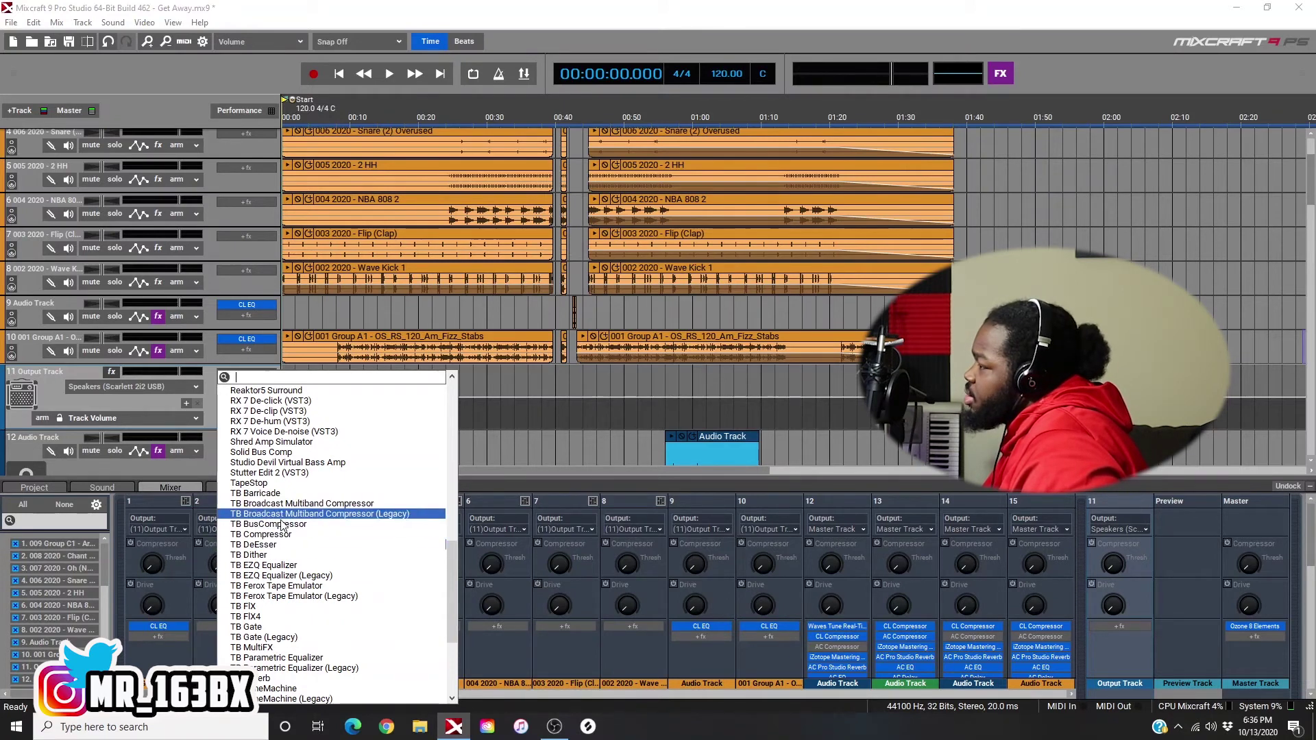
pyautogui.scroll(-6, 304, 553)
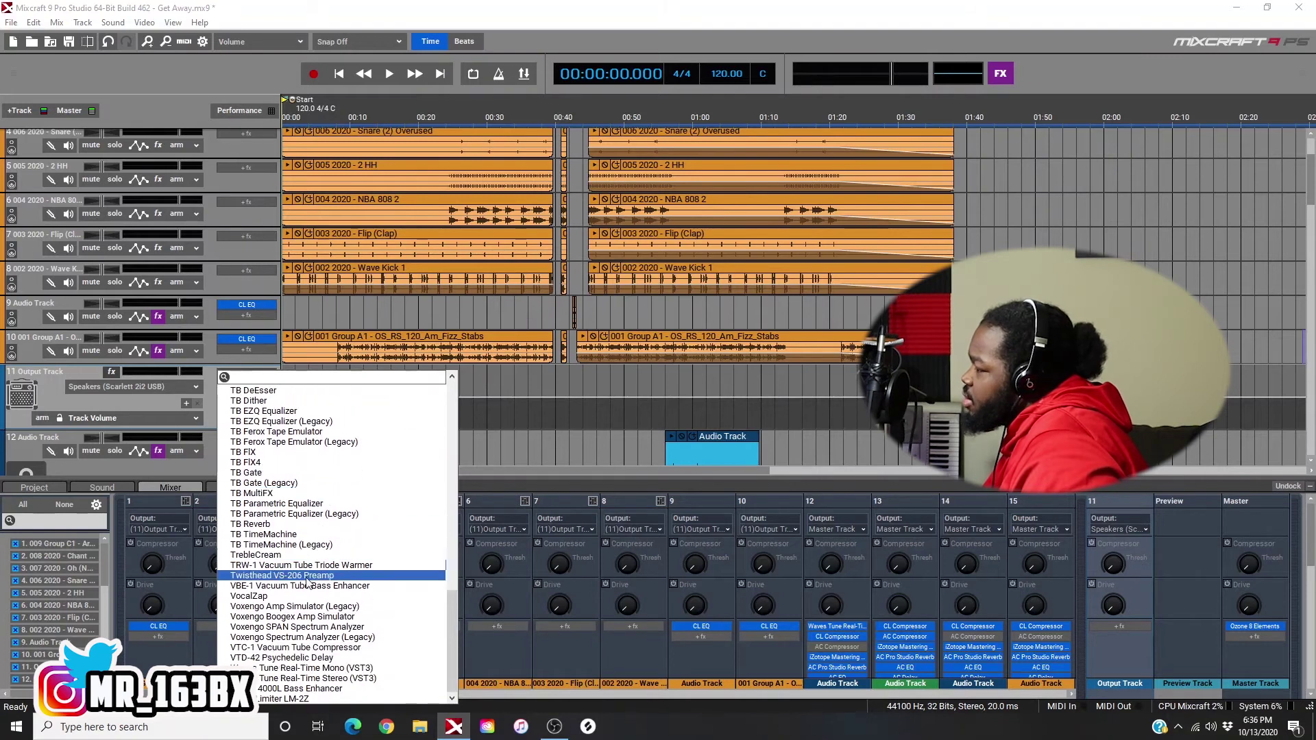
pyautogui.scroll(4, 305, 567)
pyautogui.scroll(3, 305, 567)
pyautogui.scroll(3, 298, 541)
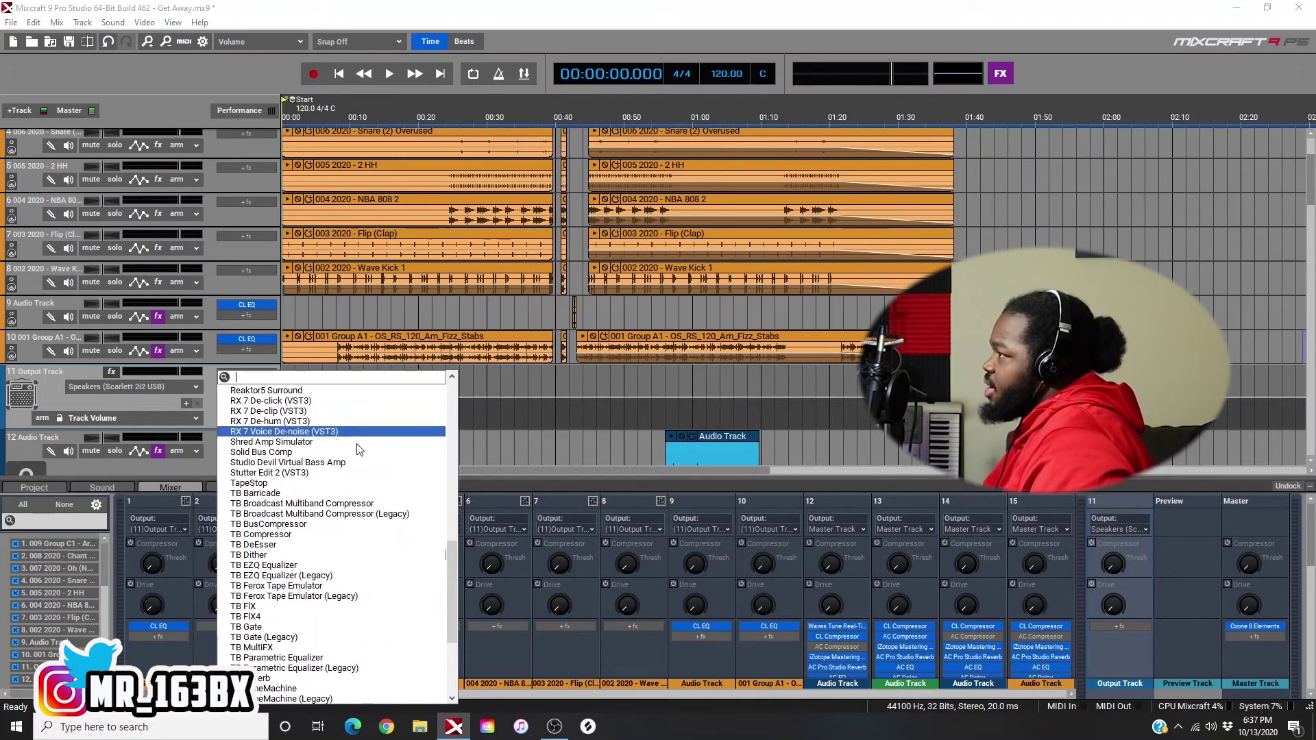
pyautogui.scroll(2, 362, 517)
pyautogui.scroll(5, 361, 517)
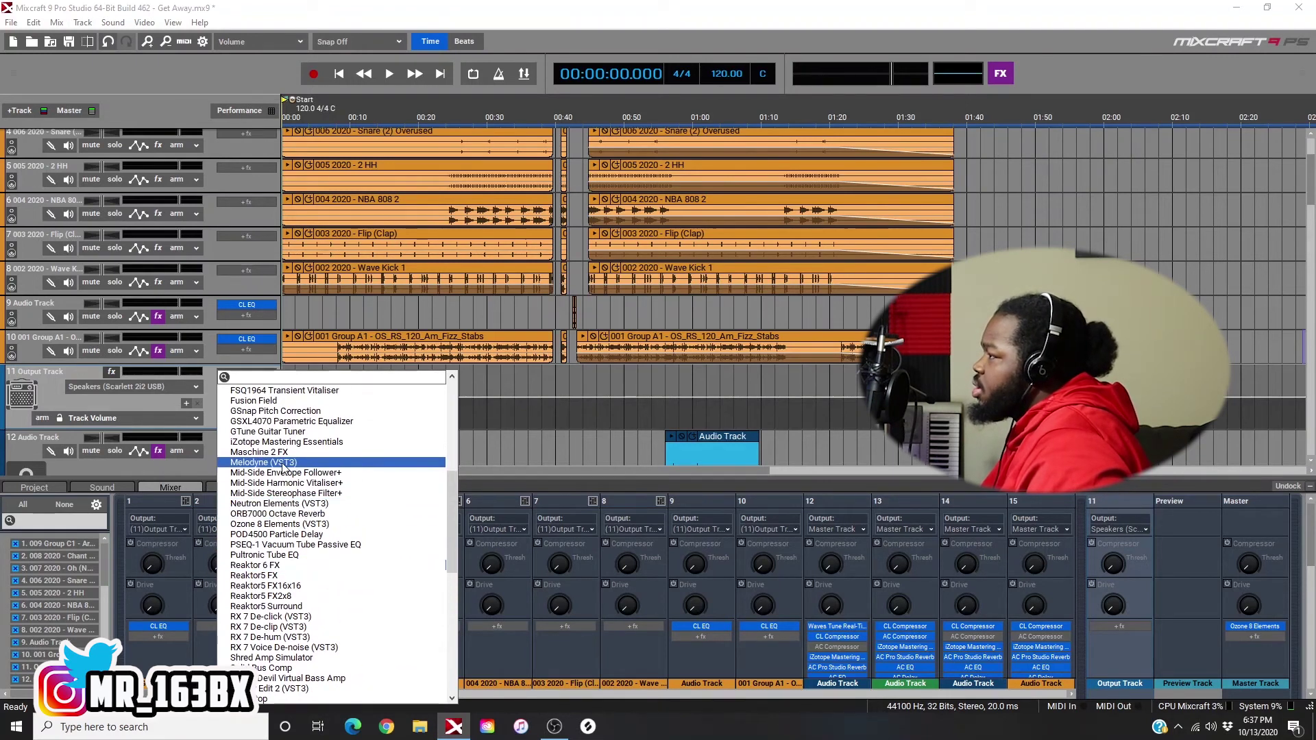
pyautogui.scroll(5, 335, 514)
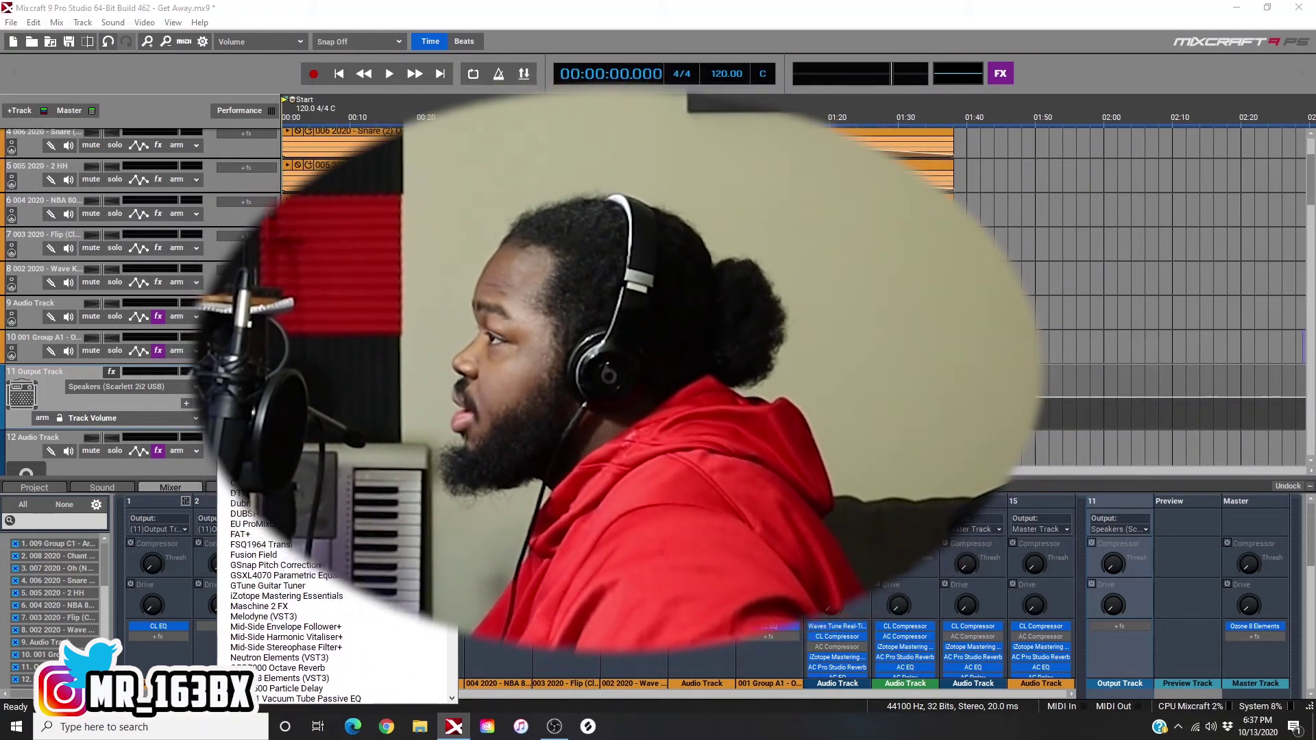
# - Dismiss the effects list unchosen, then inspect track 8's options, name and recording input dropdown
pyautogui.click(213, 395)
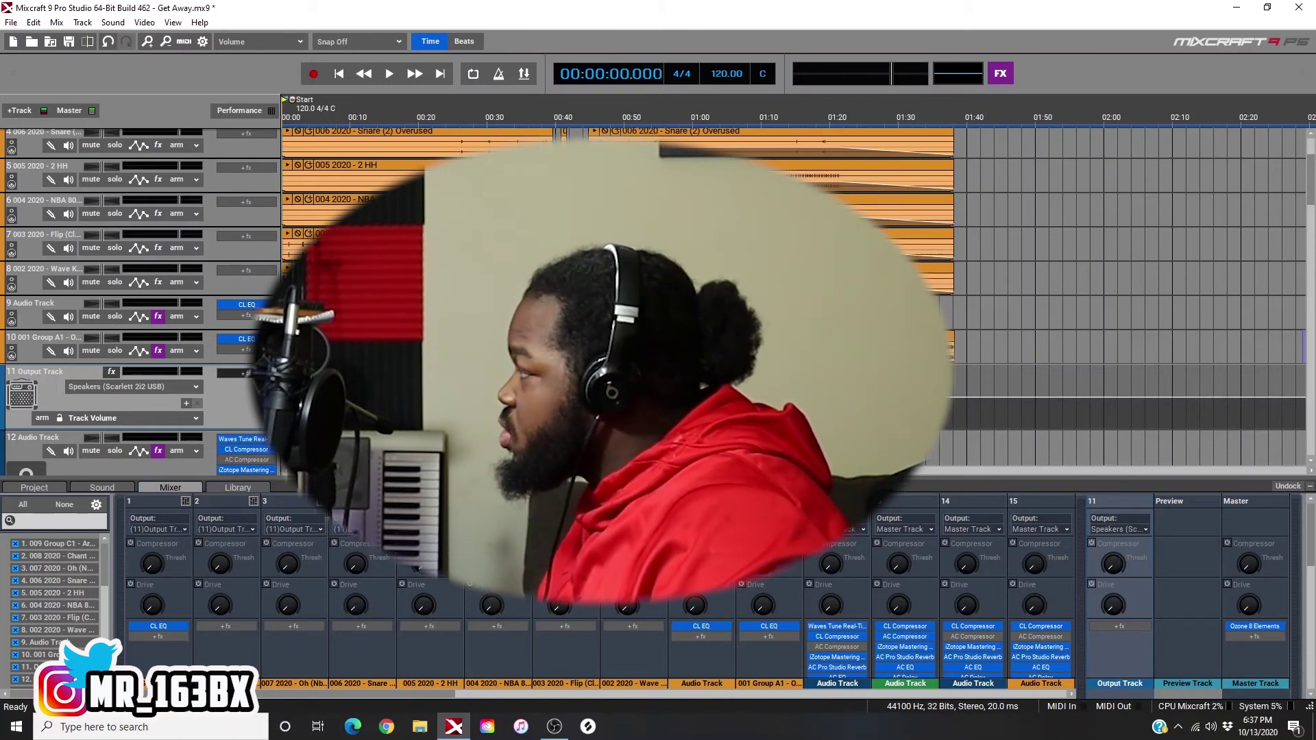
pyautogui.rightClick(38, 271)
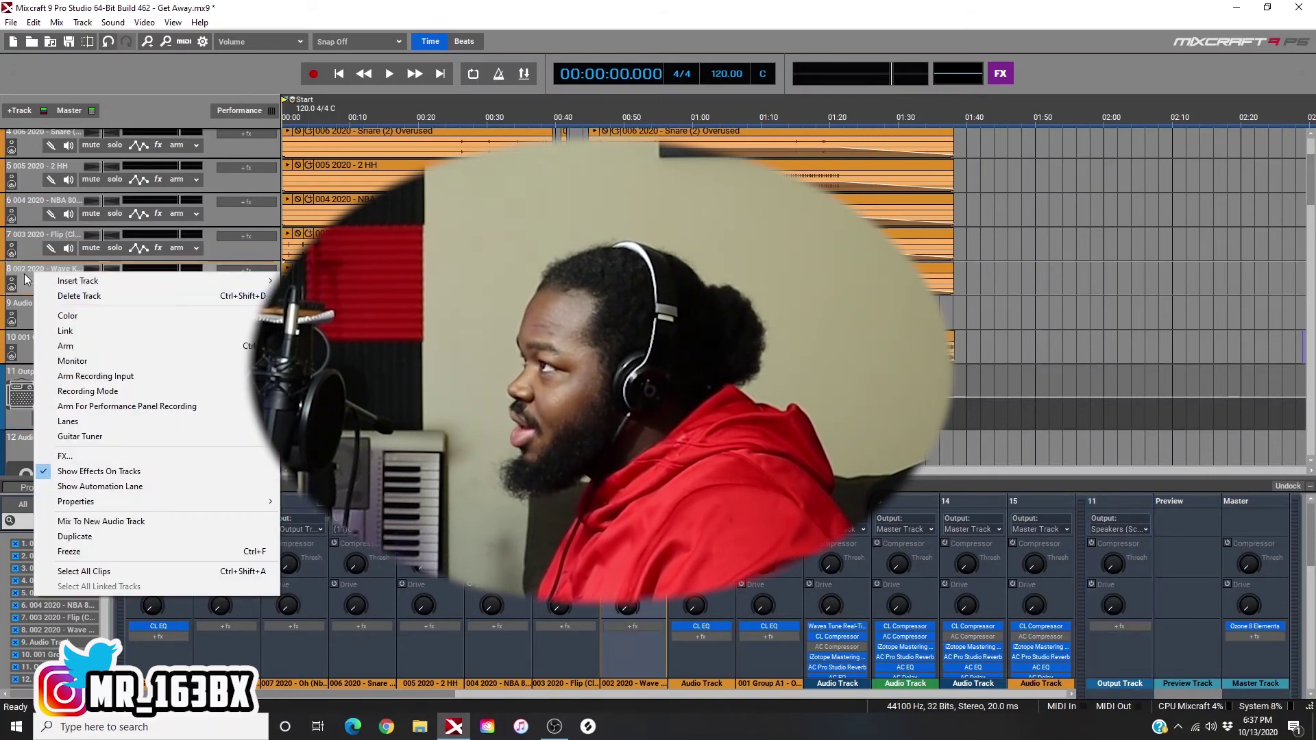
pyautogui.doubleClick(48, 268)
pyautogui.click(197, 280)
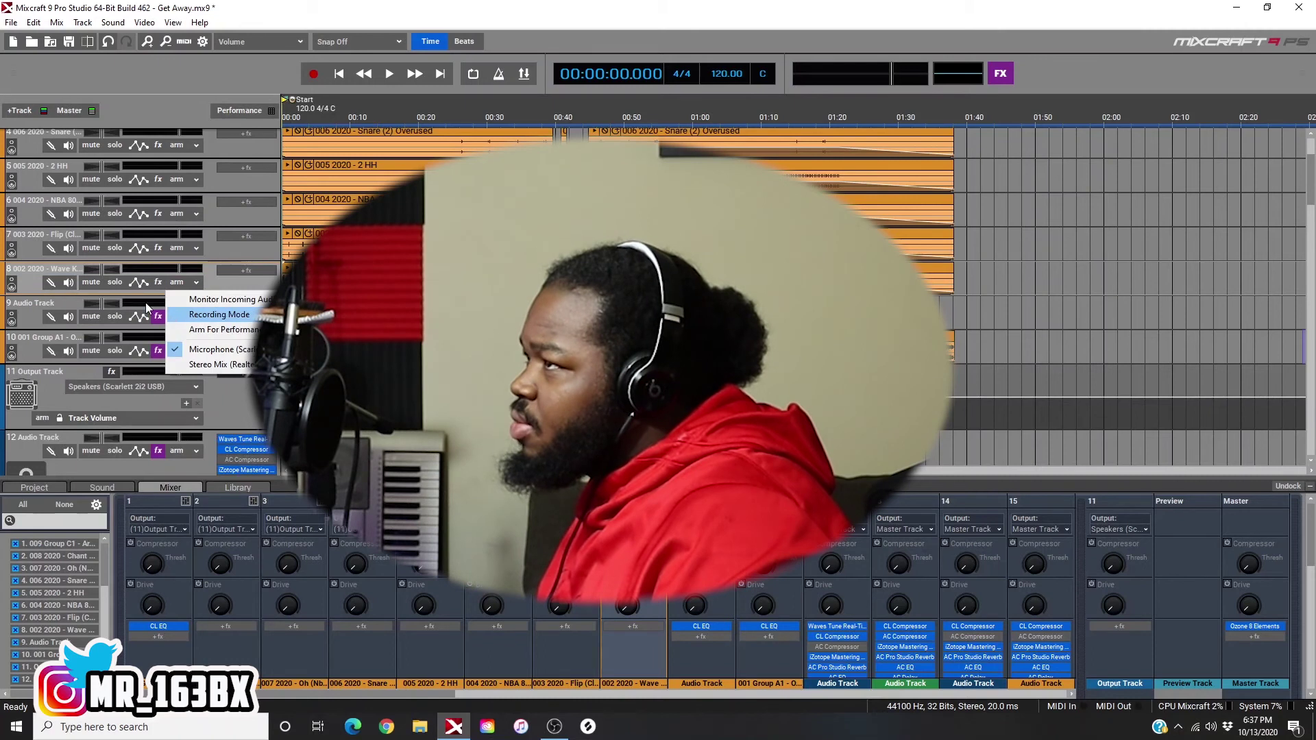
pyautogui.click(33, 288)
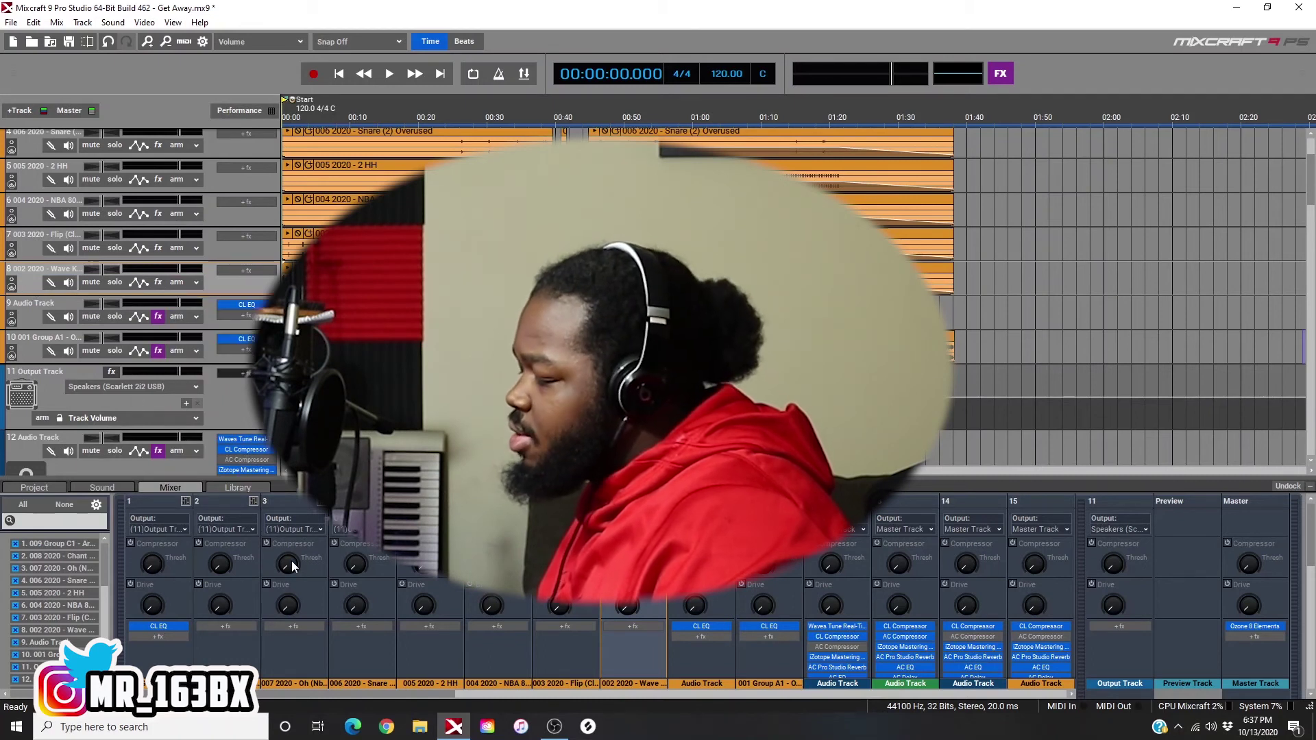